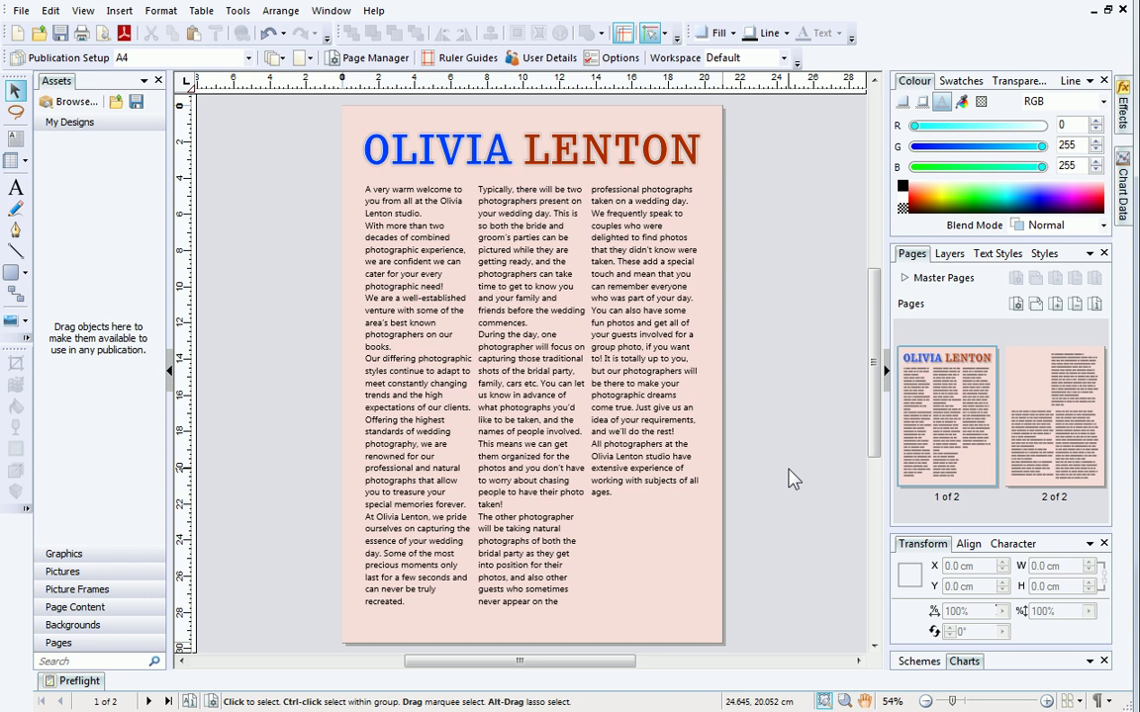
Add a blank line after 'expectations of our clients.' in the first text column
left_click(479, 416)
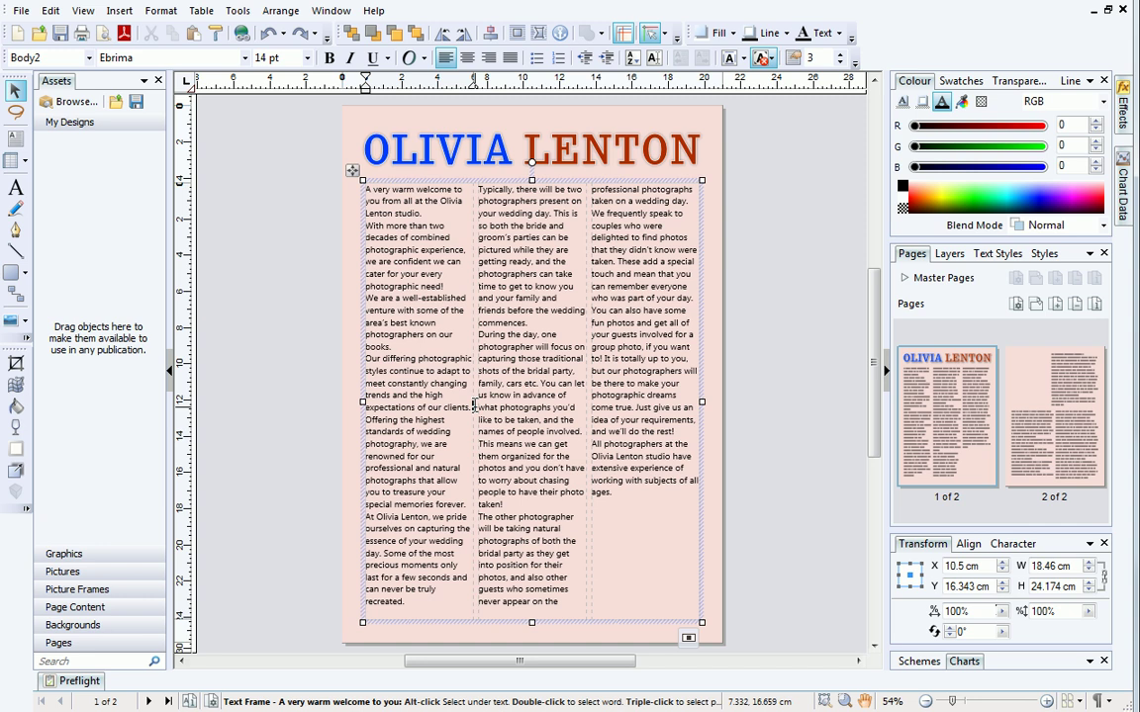
left_click(474, 406)
key("Return")
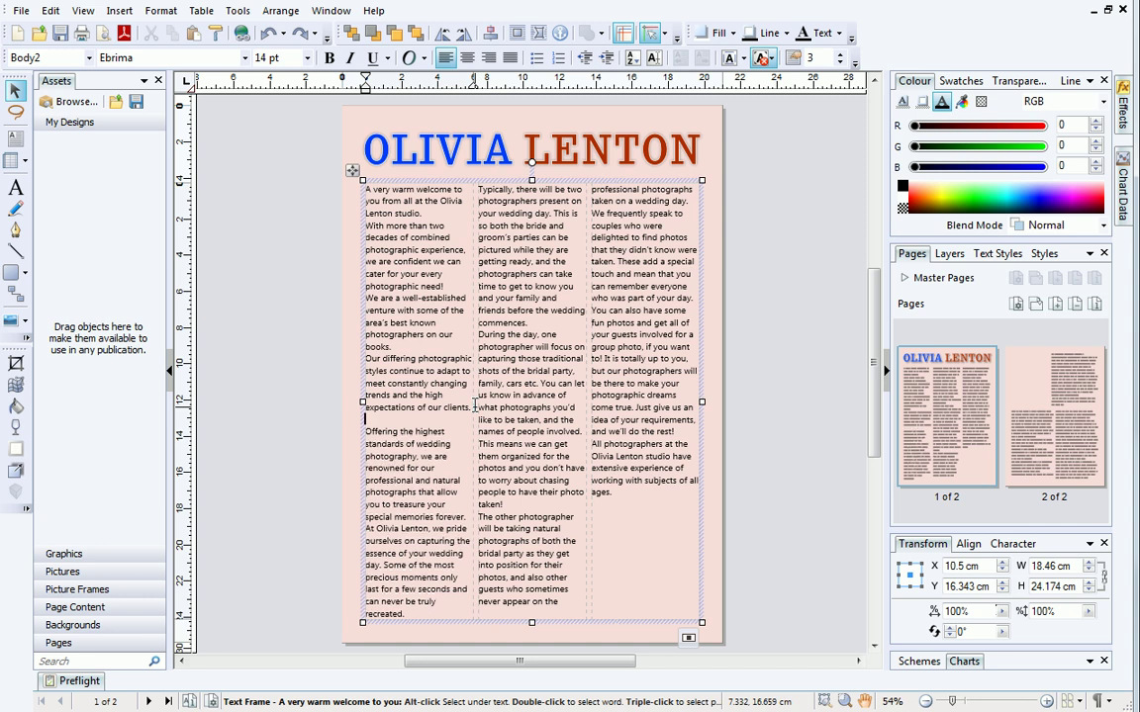
Import 060607w0010.JPG into that line, shrink it to fit, and resize it to about 4.18 × 6.27 cm
left_click(26, 322)
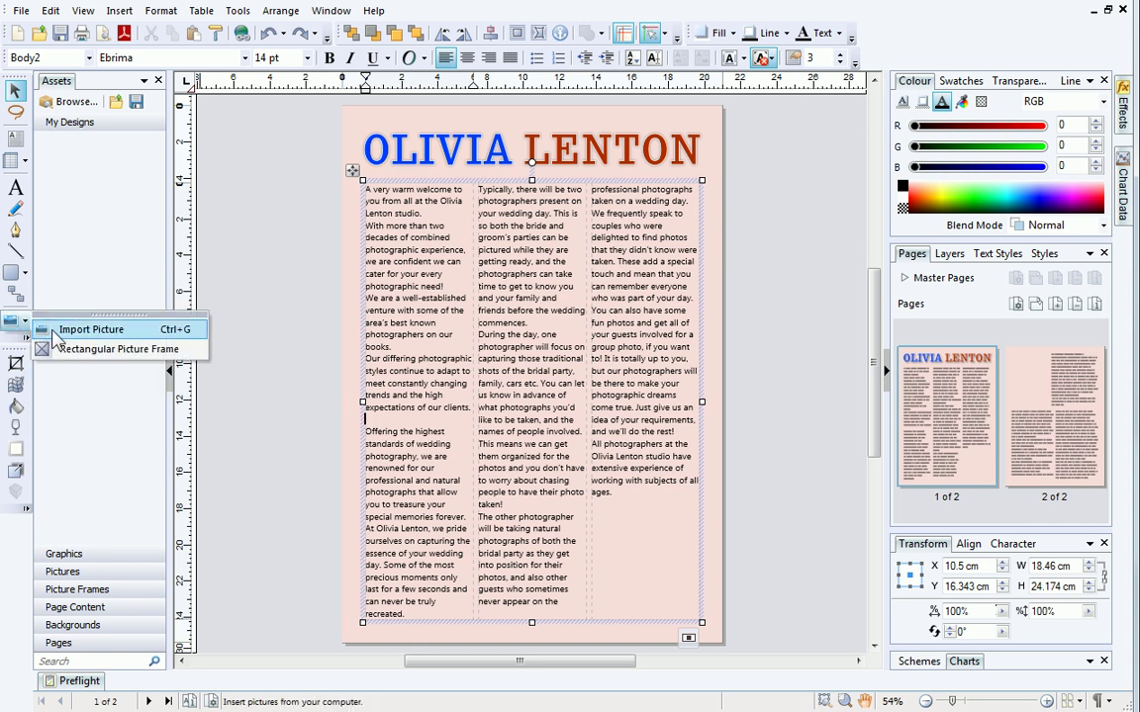
left_click(55, 335)
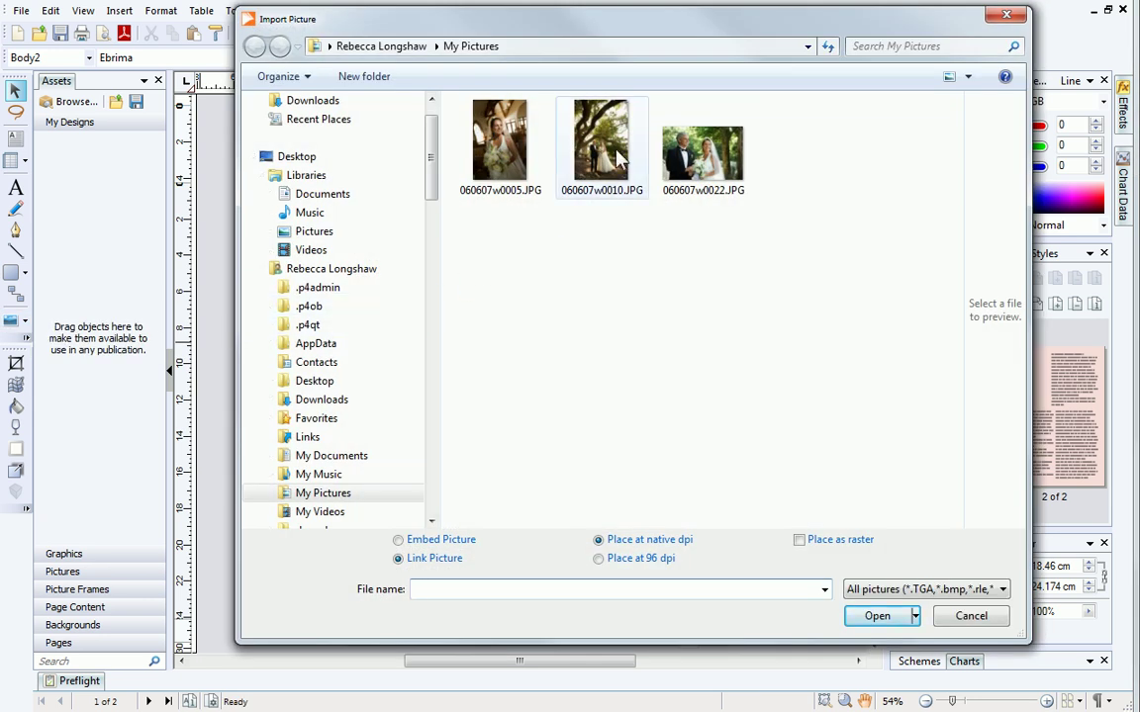
left_click(599, 188)
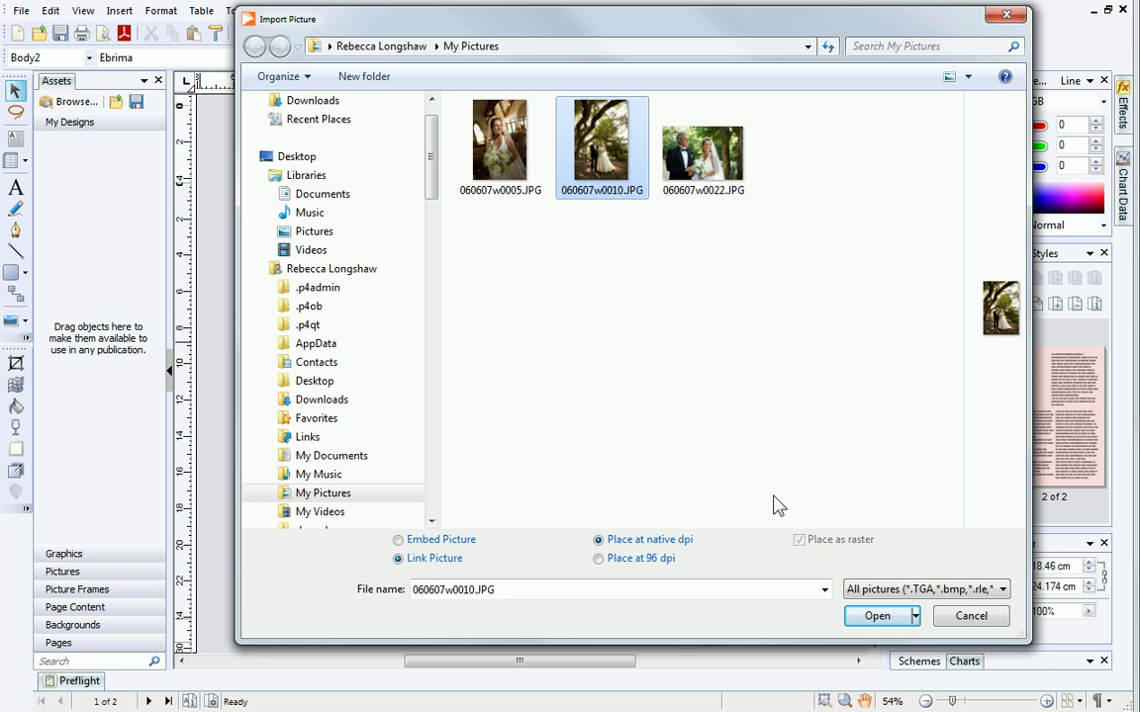
left_click(874, 617)
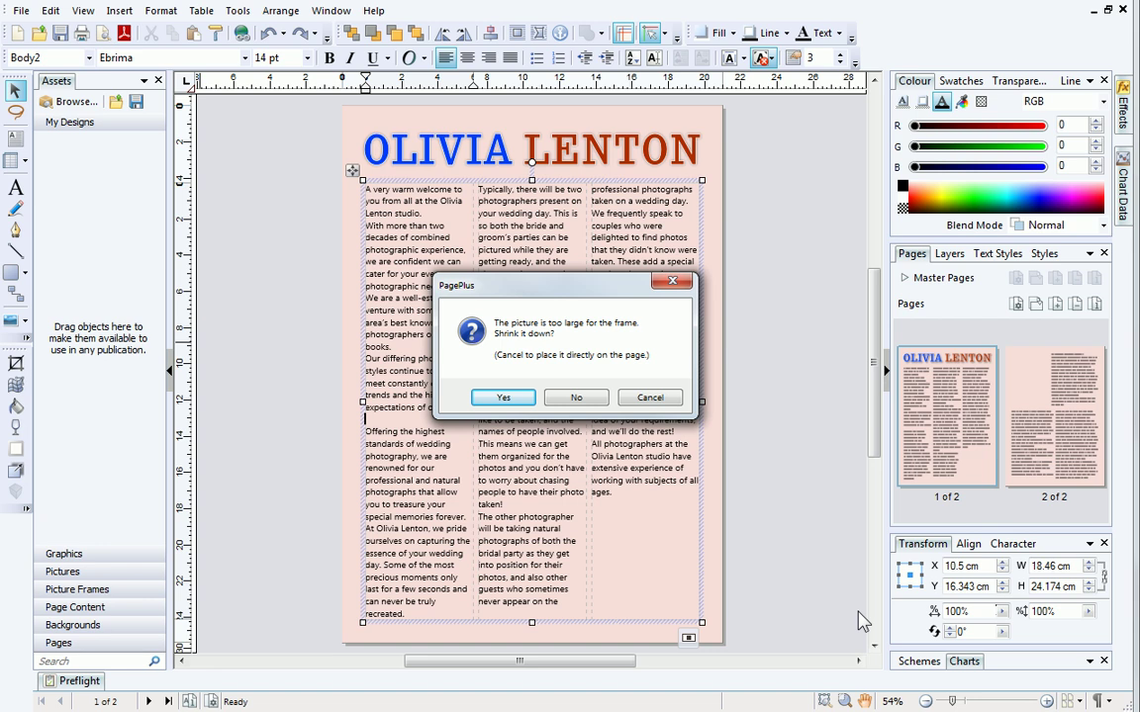
left_click(504, 397)
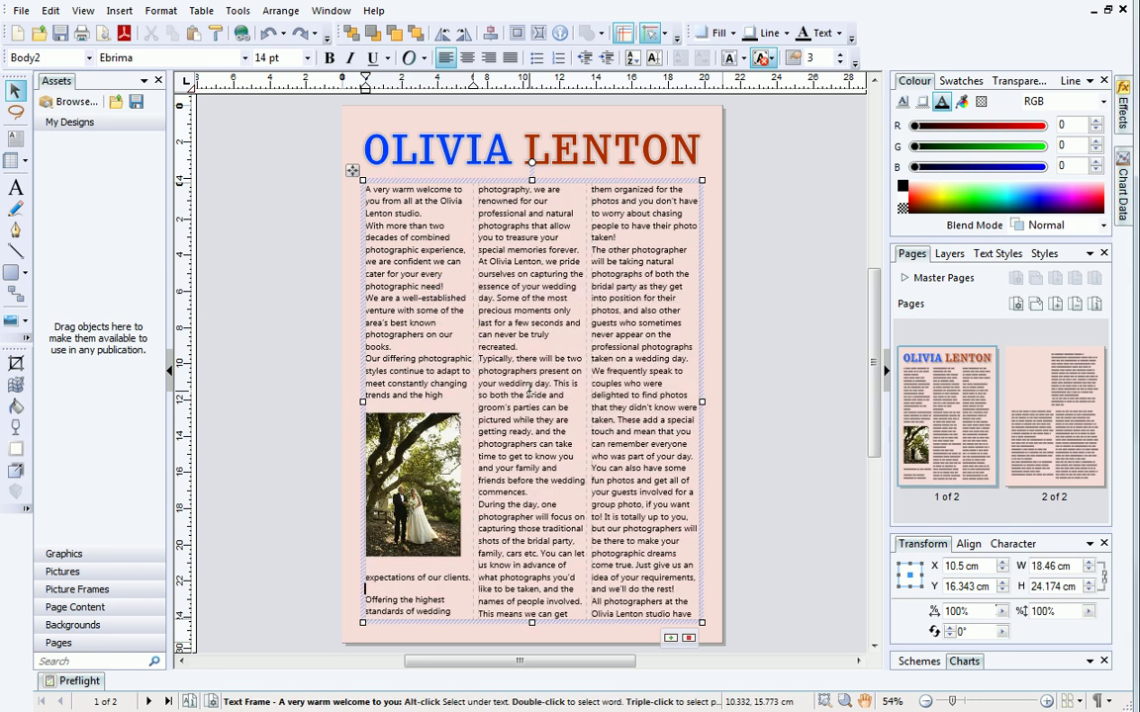
left_click(451, 457)
left_click_drag(463, 559, 446, 531)
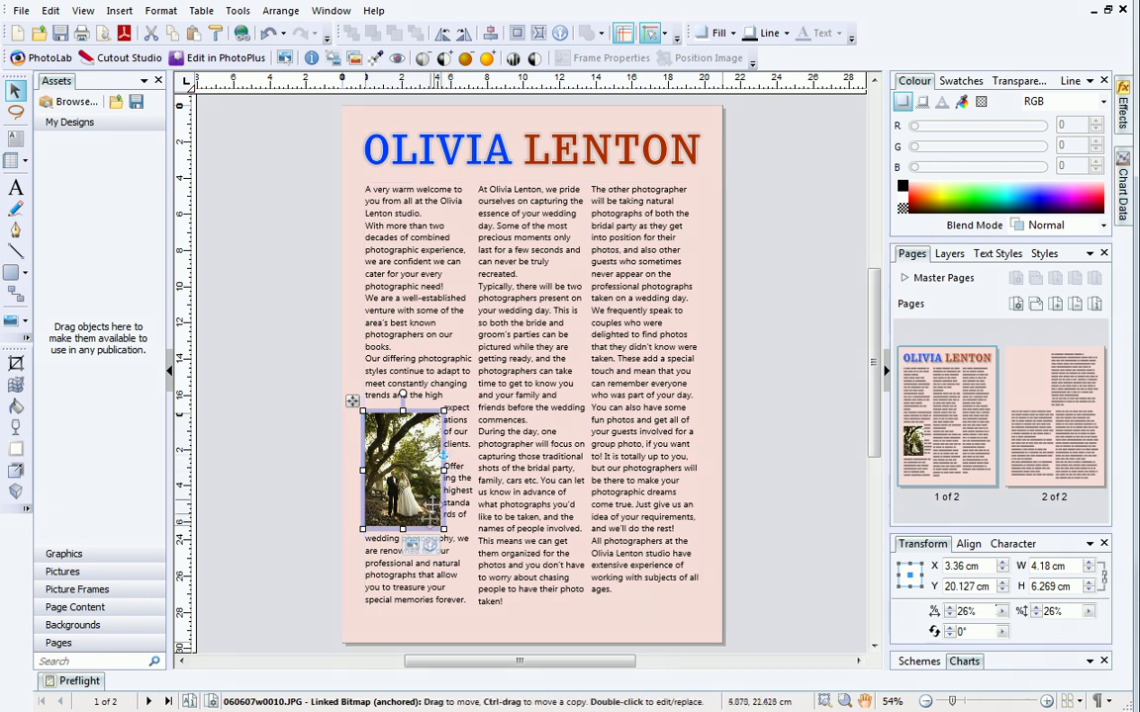
Set the tree photo's anchoring to Position inline as character
left_click(430, 546)
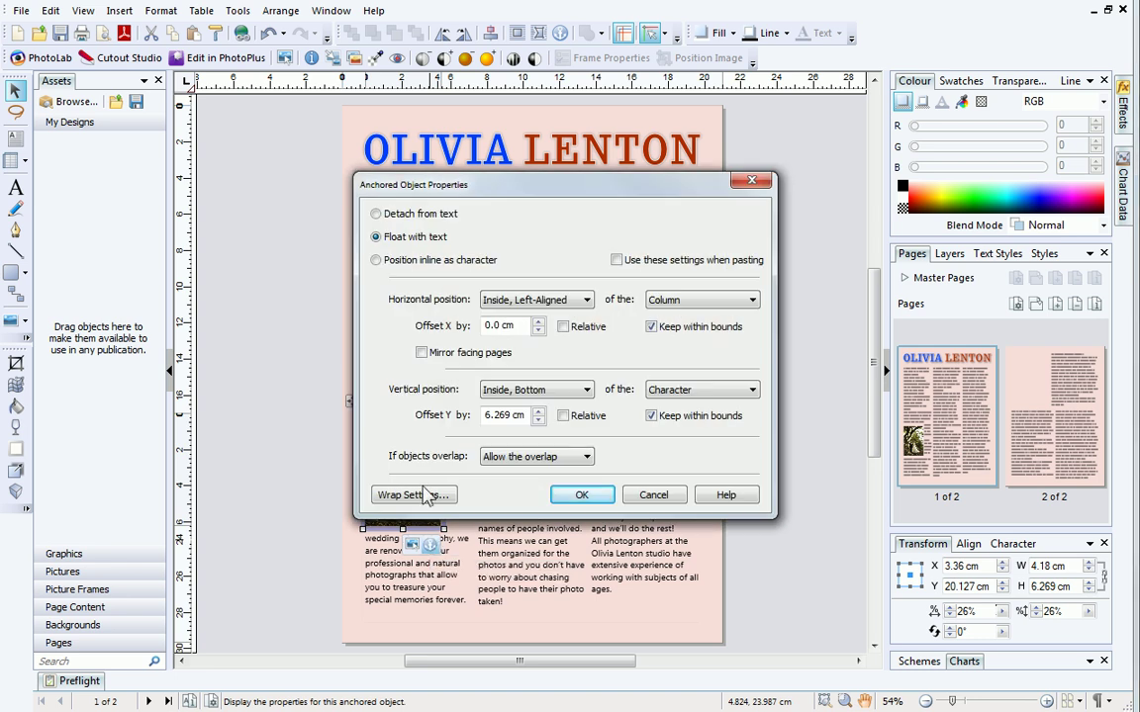
left_click(376, 261)
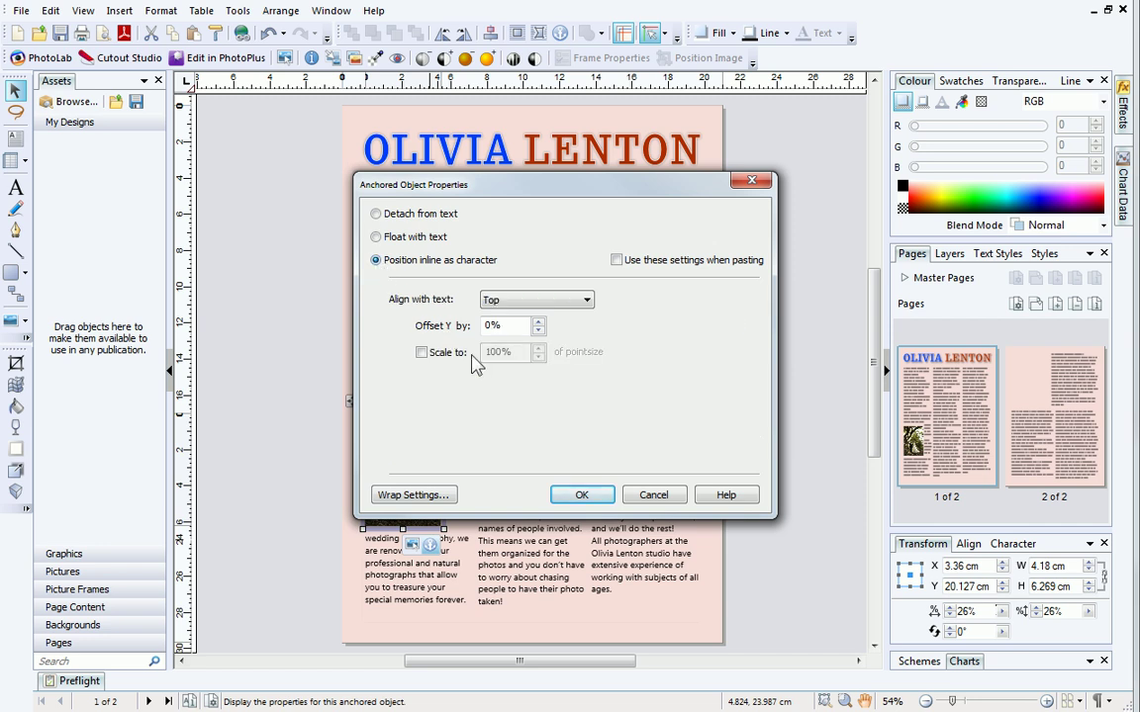
left_click(579, 495)
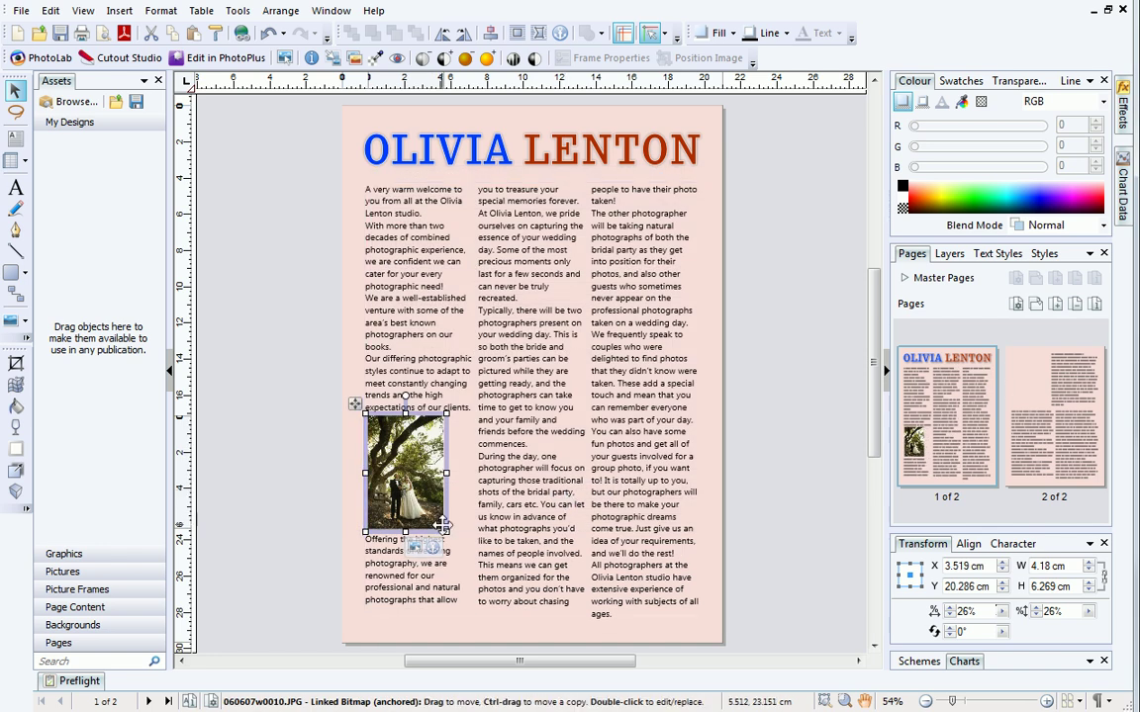
Enlarge the inline tree photo to about 5.16 × 7.75 cm and centre-align its paragraph
left_click_drag(446, 531, 462, 560)
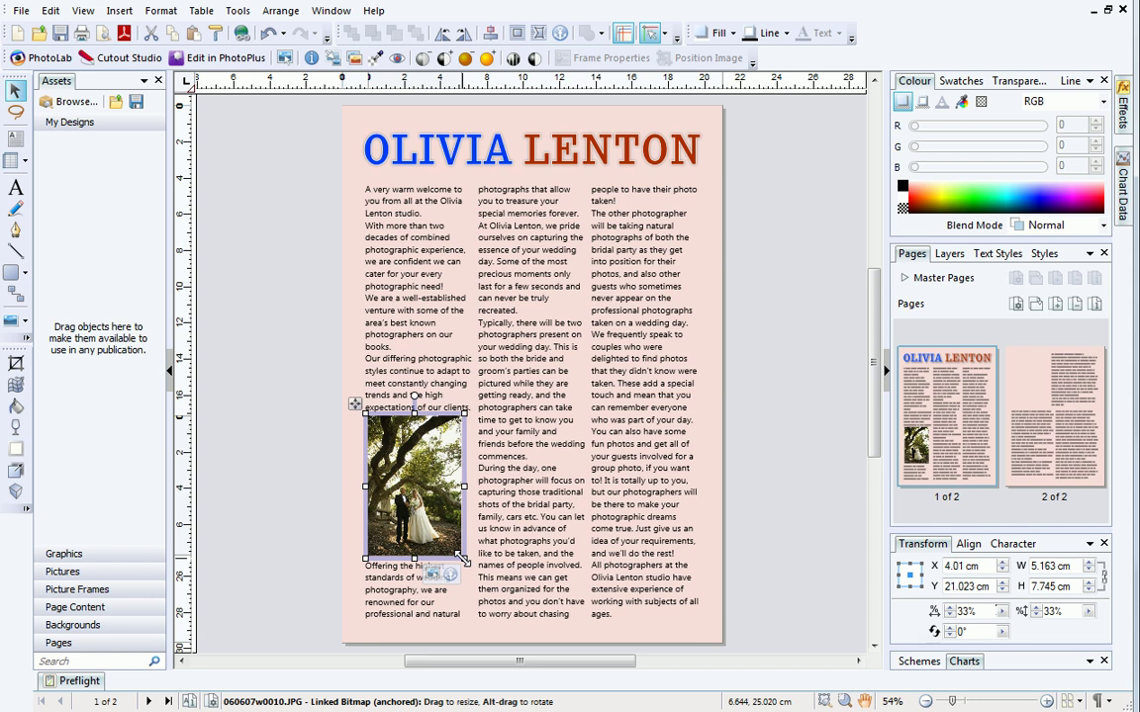
left_click(471, 424)
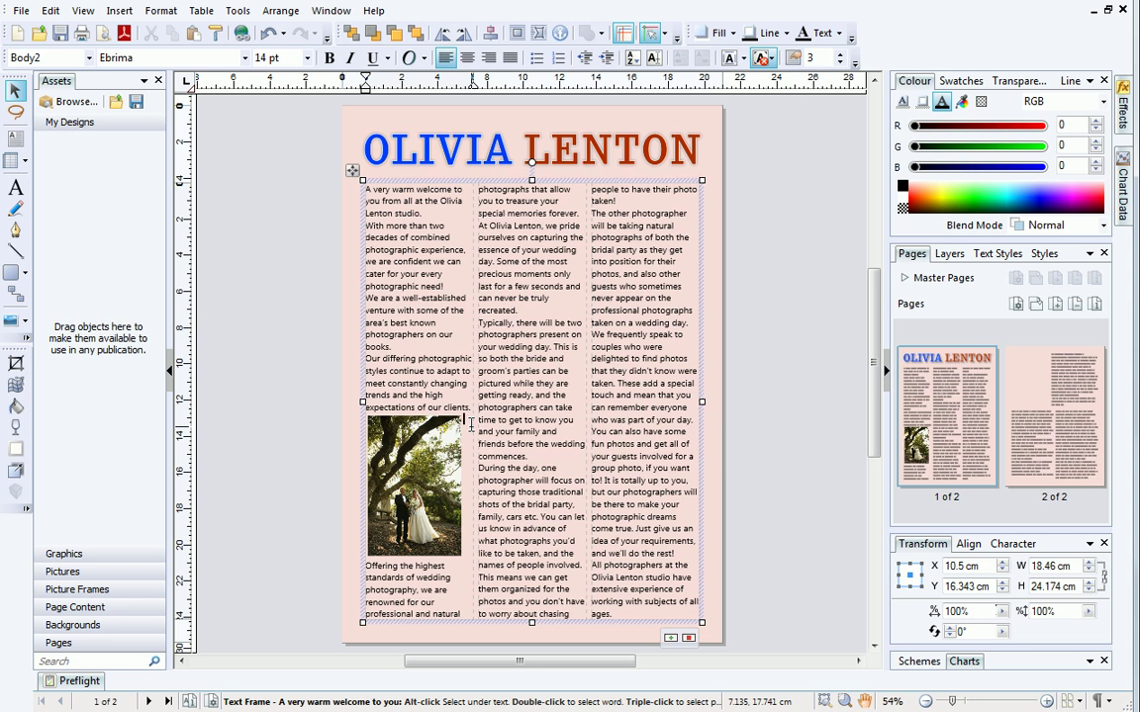
left_click(467, 59)
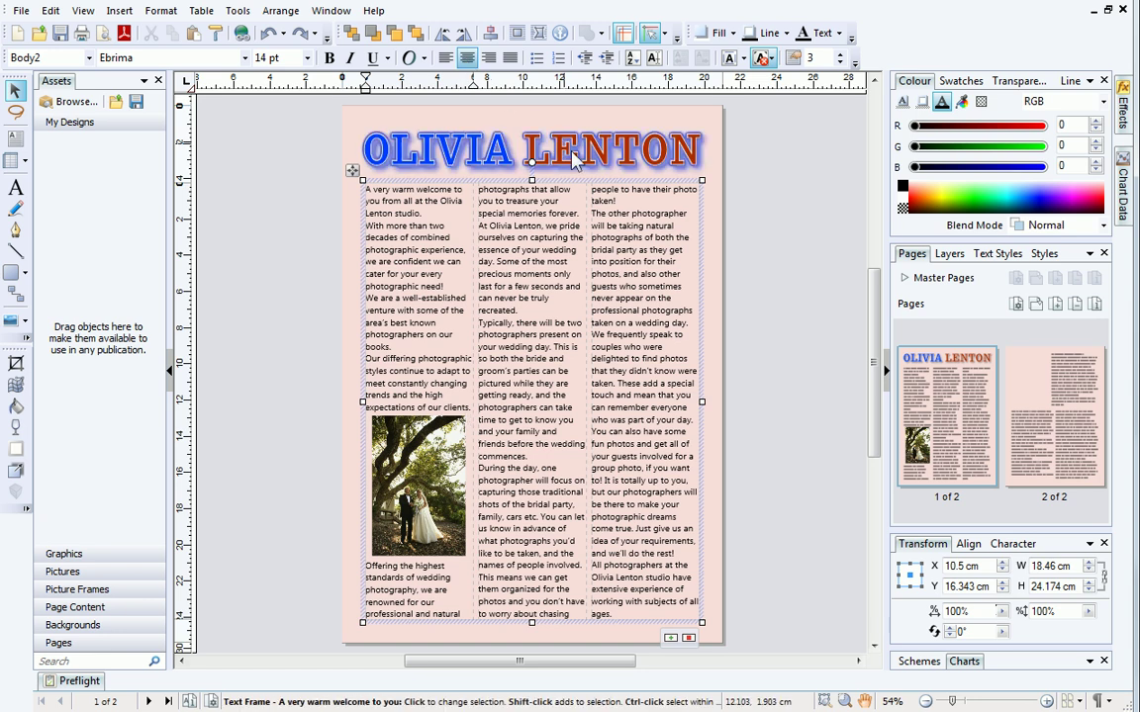
On page 2, import 060607w0005.JPG and place it top-left at about 7.59 × 11.38 cm
left_click(1028, 425)
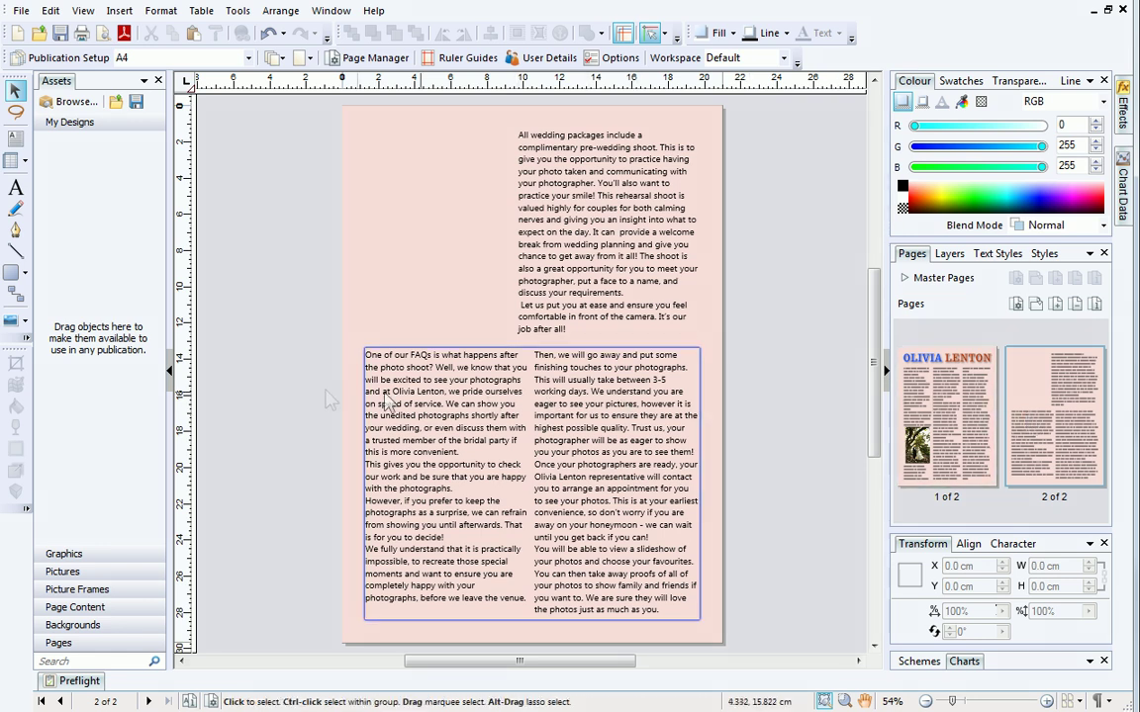
left_click(24, 321)
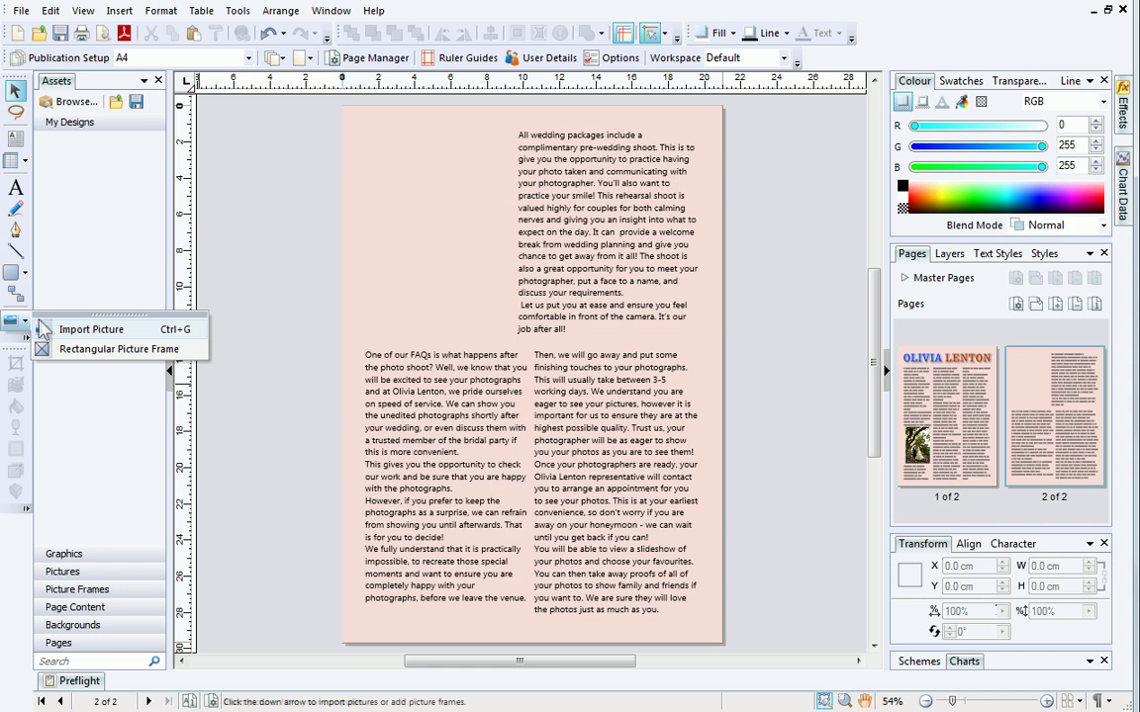
left_click(56, 333)
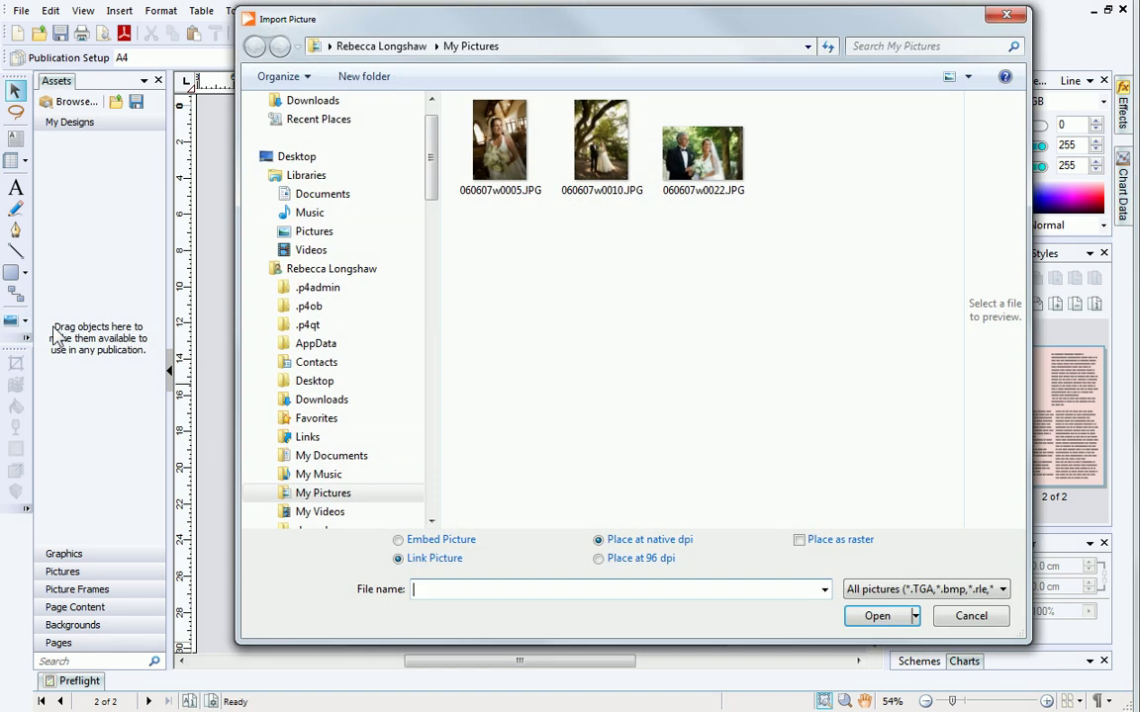
left_click(499, 143)
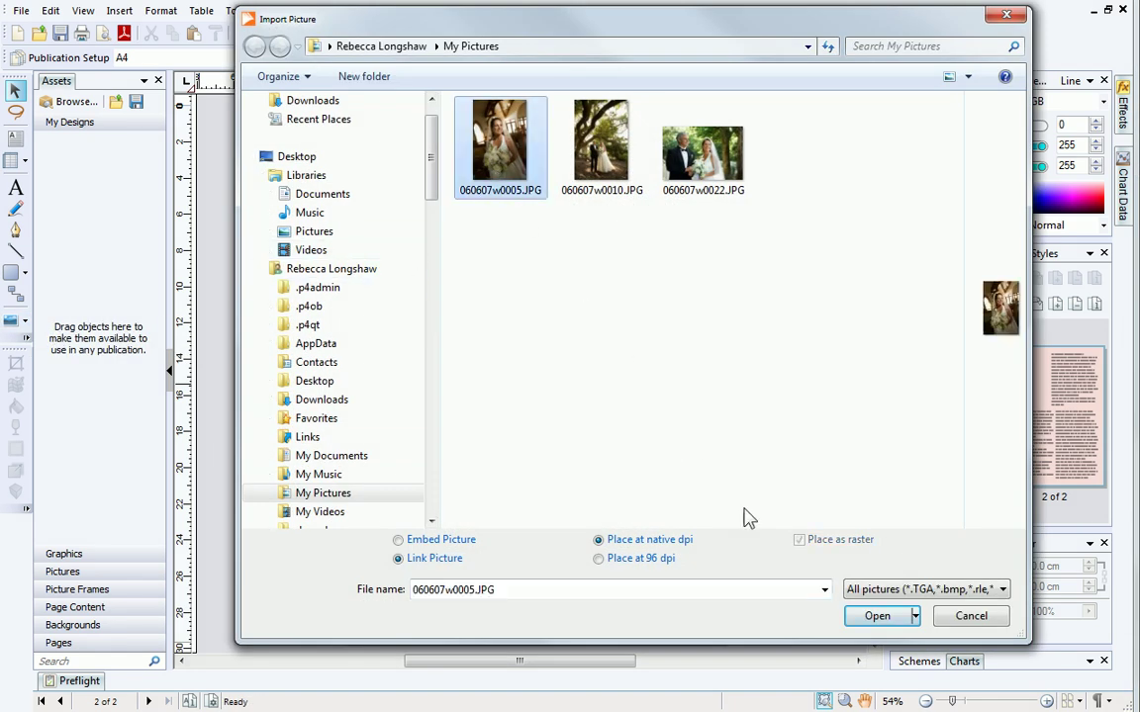
left_click(877, 616)
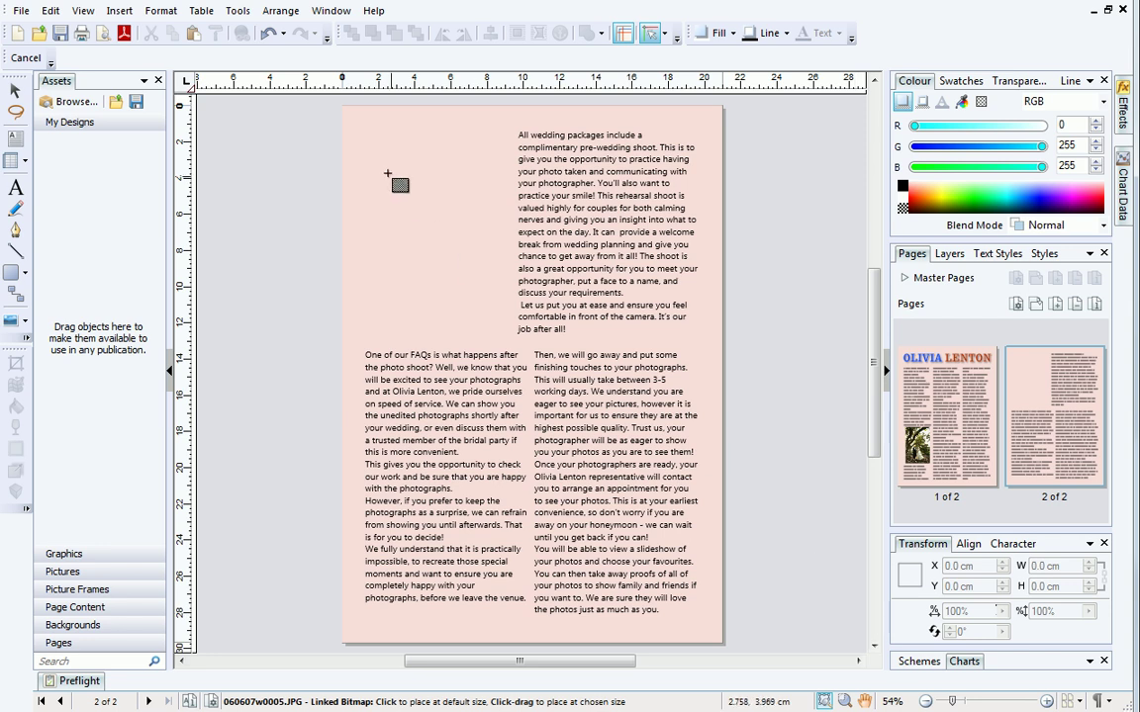
left_click_drag(365, 128, 503, 347)
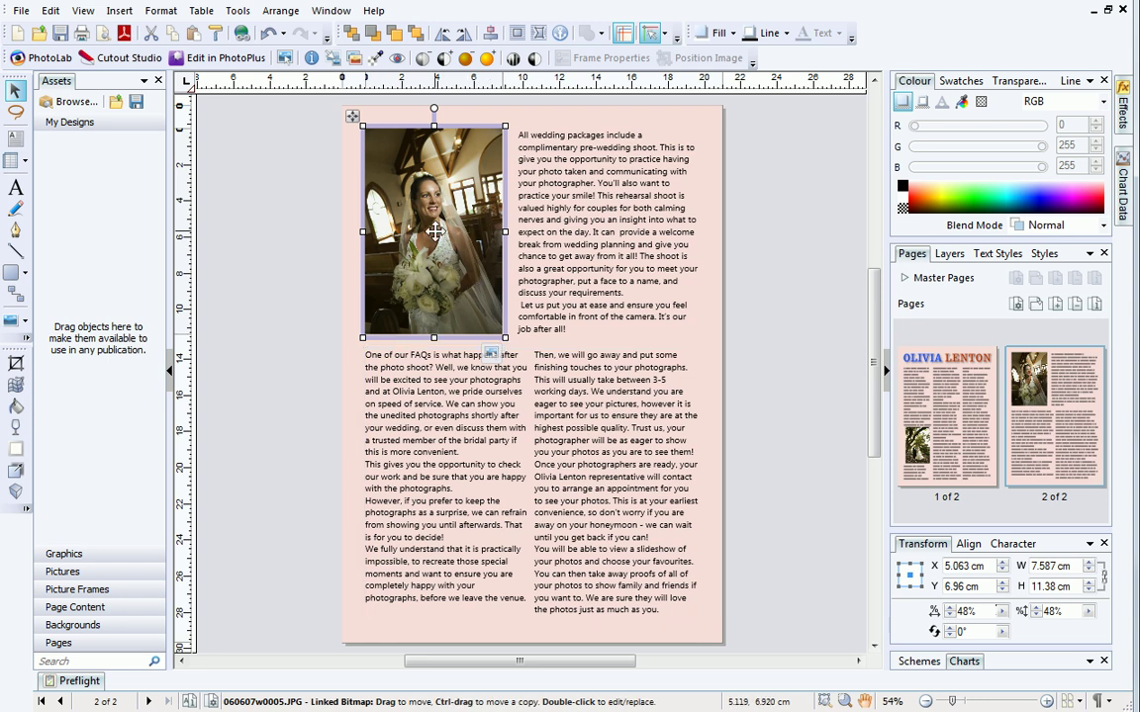
Anchor the bride photo to float with the text at a -1 cm horizontal offset
left_click(290, 14)
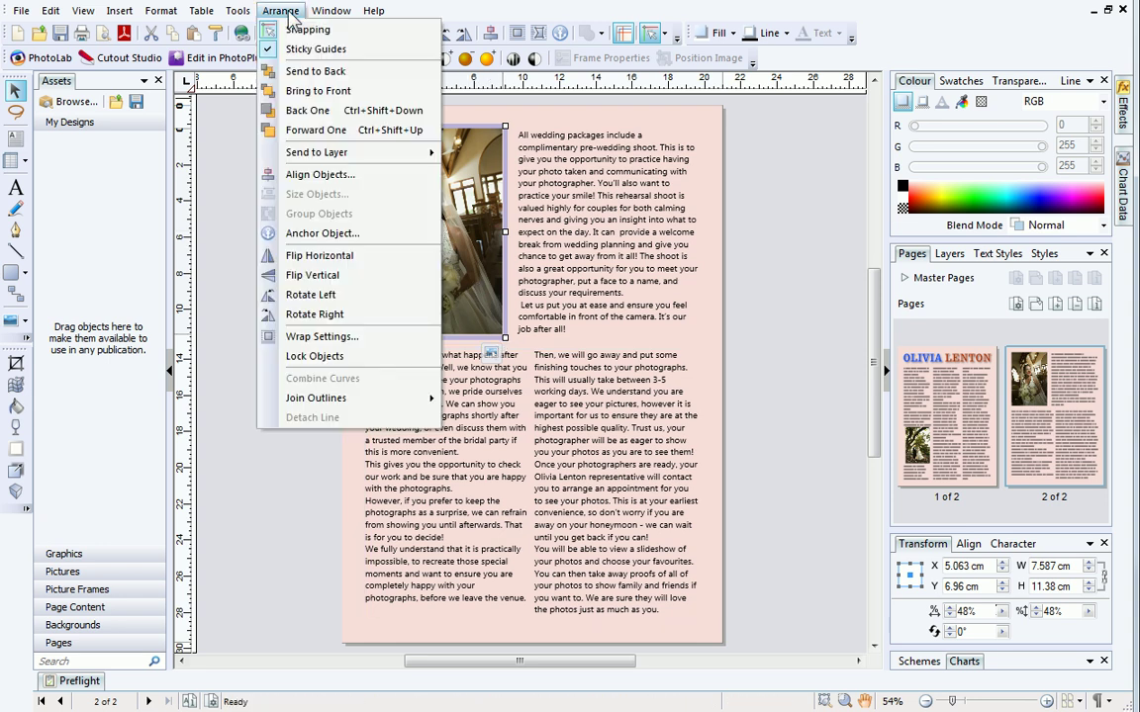
left_click(367, 234)
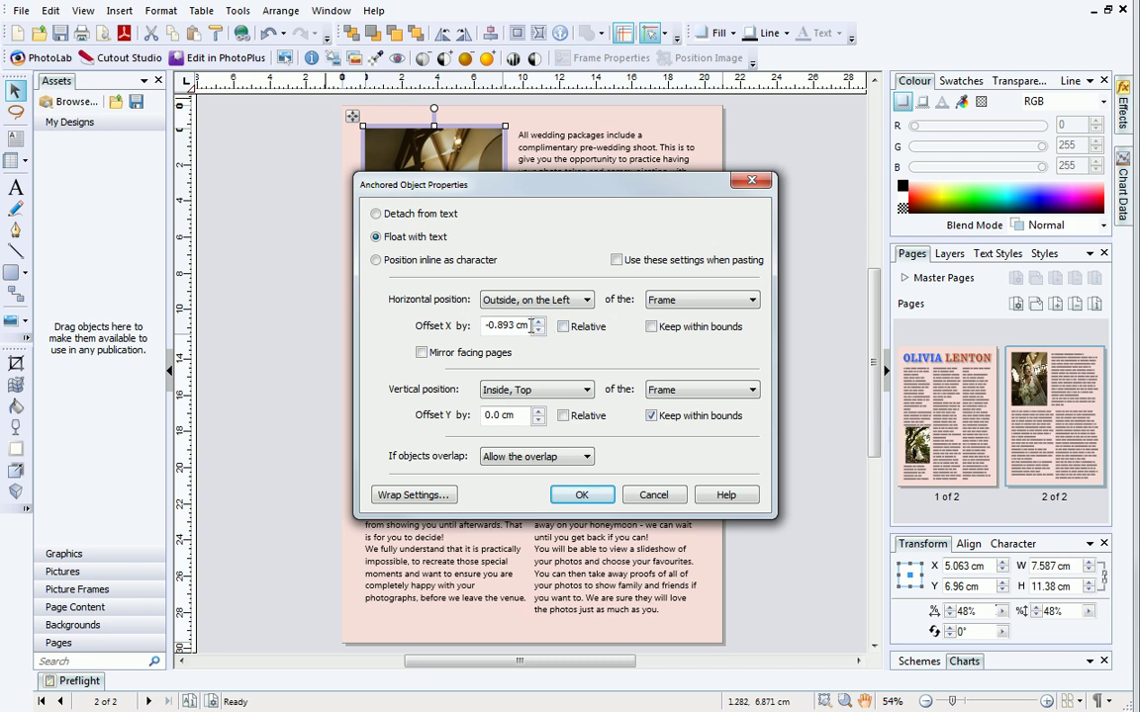
left_click_drag(530, 326, 475, 328)
type("-1.")
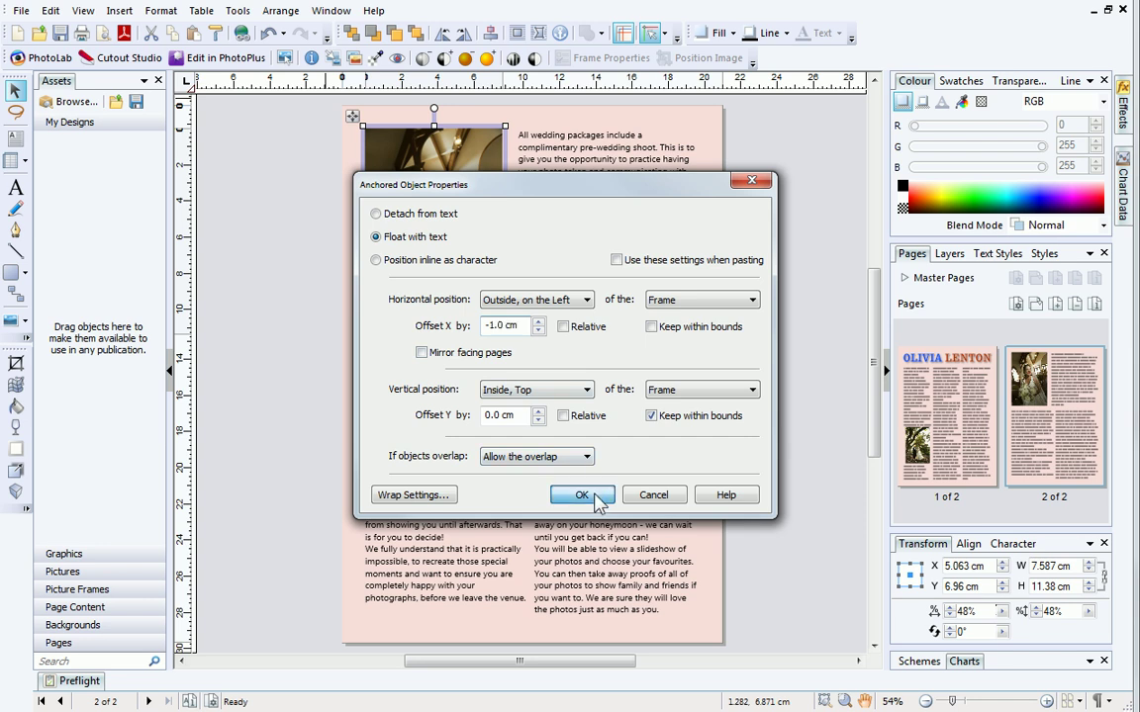
left_click(597, 498)
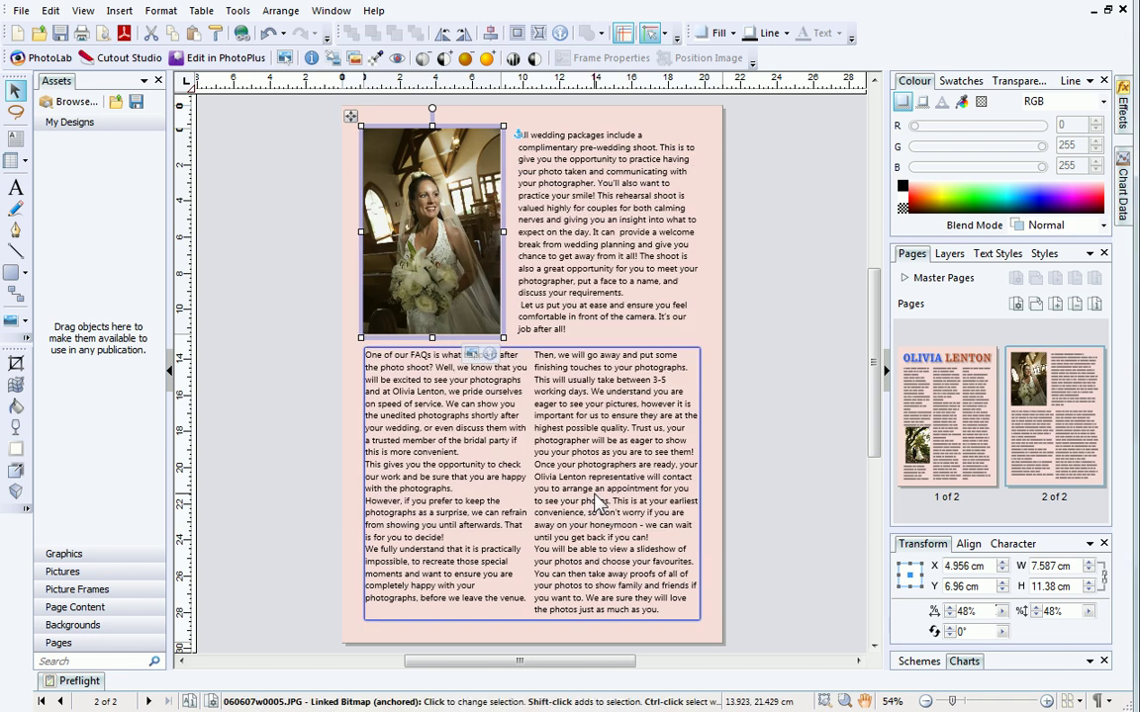
Nudge the upper text frame up slightly and add a blank line after 'this is more convenient.'
left_click(514, 148)
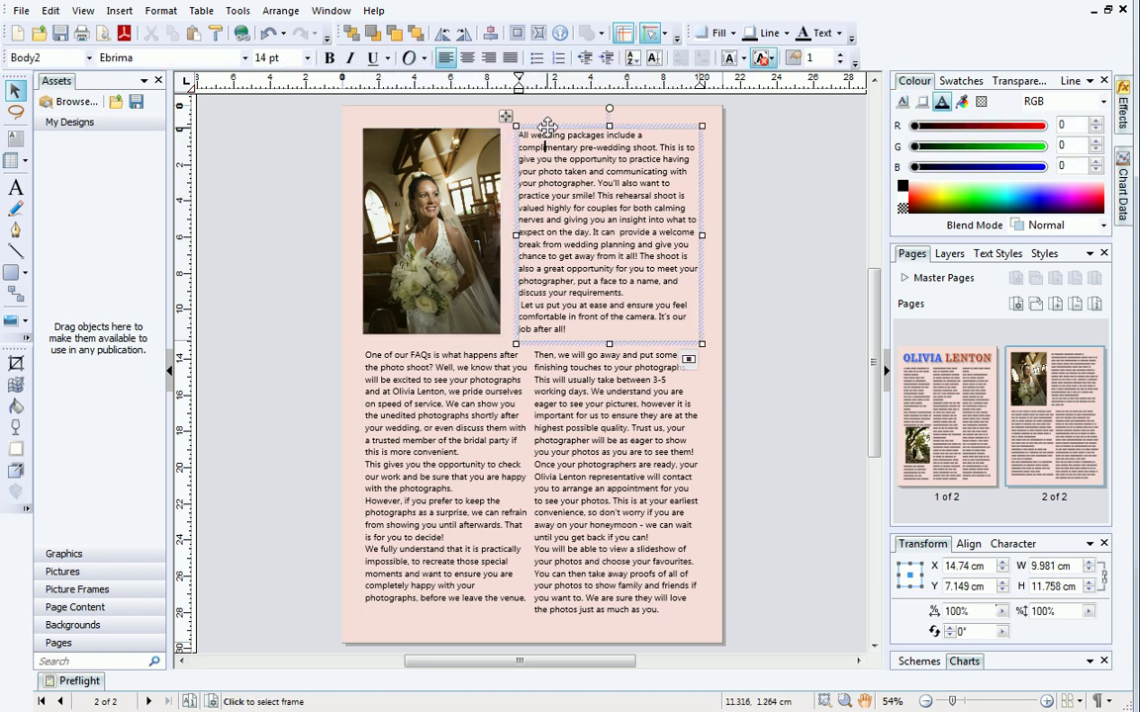
mouse_move(542, 116)
left_mouse_down()
mouse_move(557, 308)
mouse_move(644, 316)
mouse_move(478, 317)
mouse_move(371, 299)
mouse_move(524, 178)
mouse_move(562, 105)
mouse_move(543, 115)
left_mouse_up()
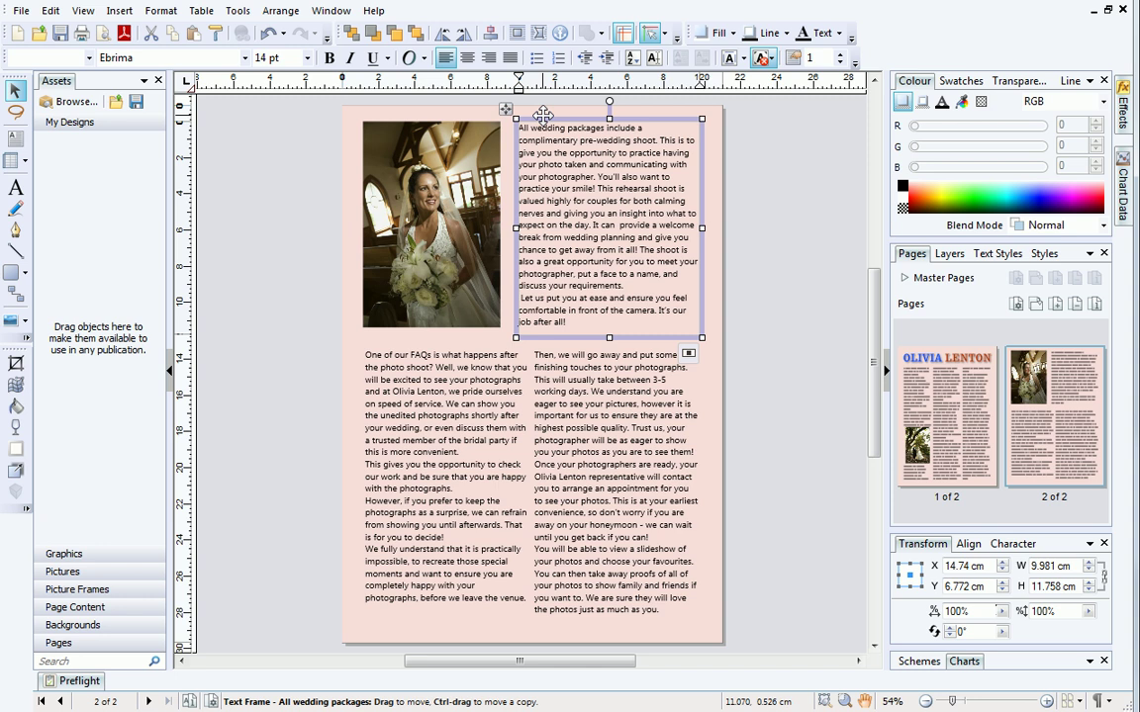
left_click(492, 450)
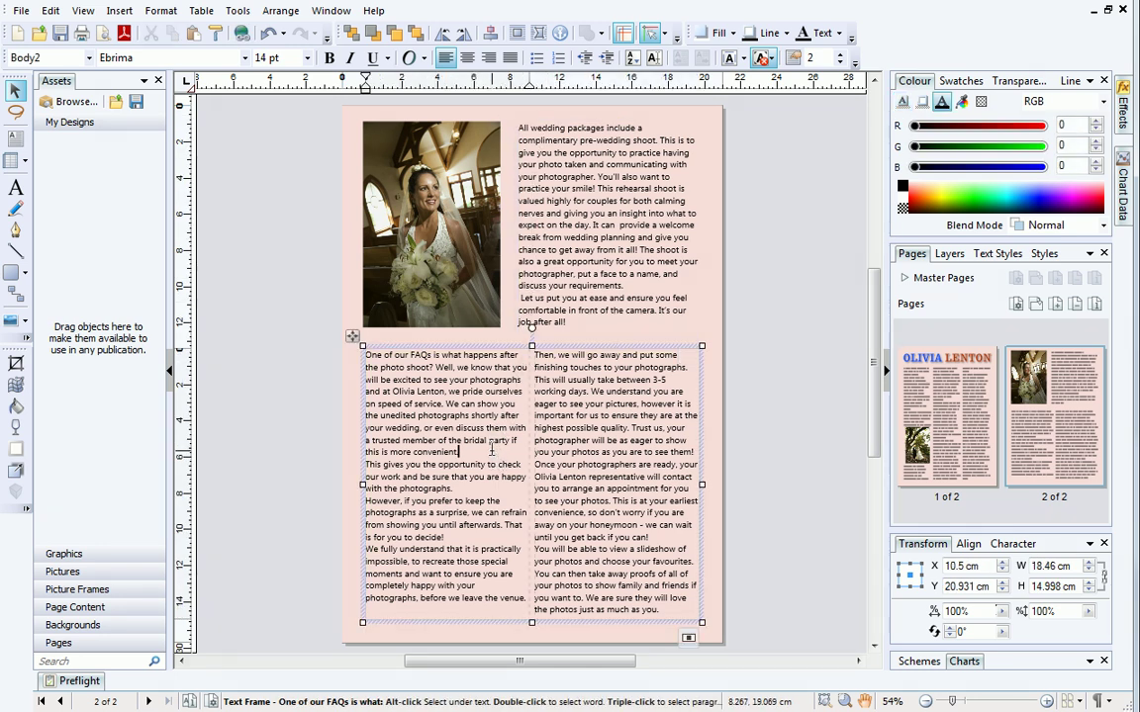
key("Return")
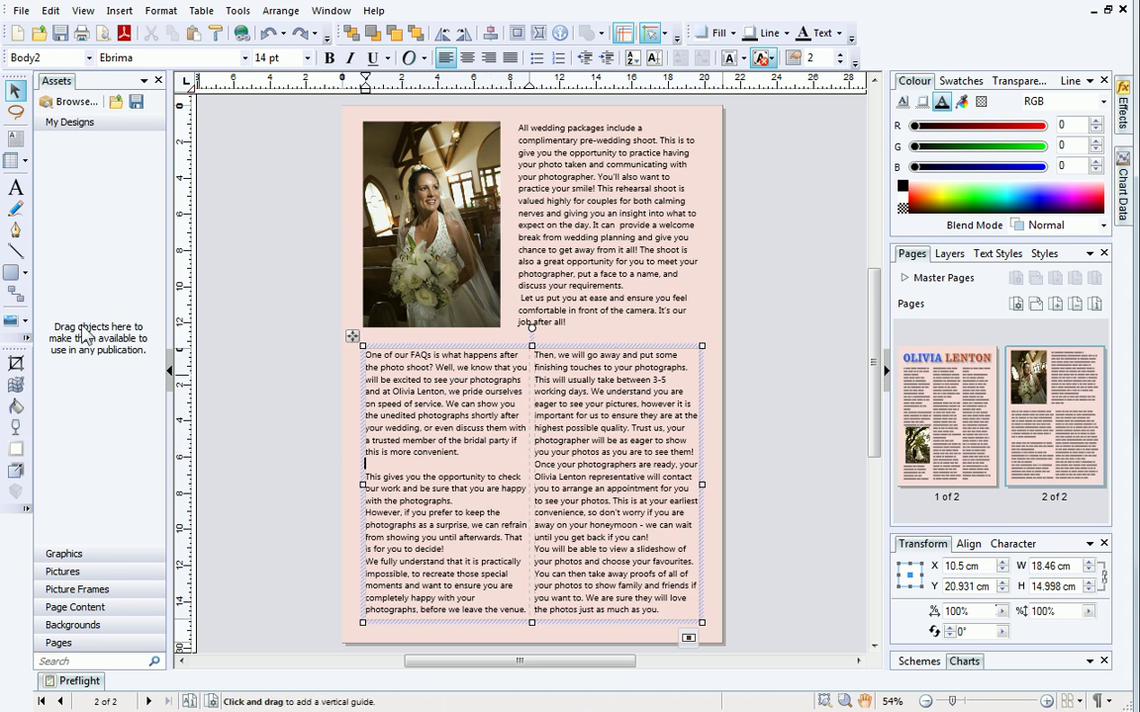
Import 060607w0022.JPG into the lower text, shrink it to fit, and resize it to about 7.38 × 4.92 cm
left_click(27, 321)
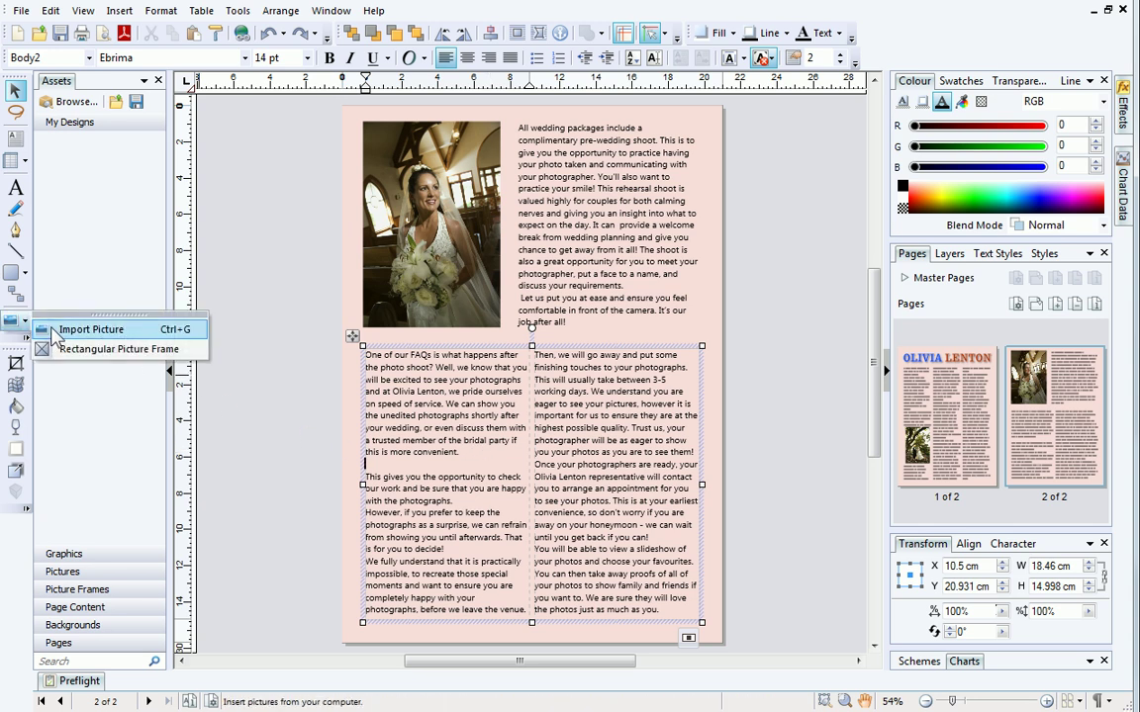
left_click(79, 329)
left_click(703, 150)
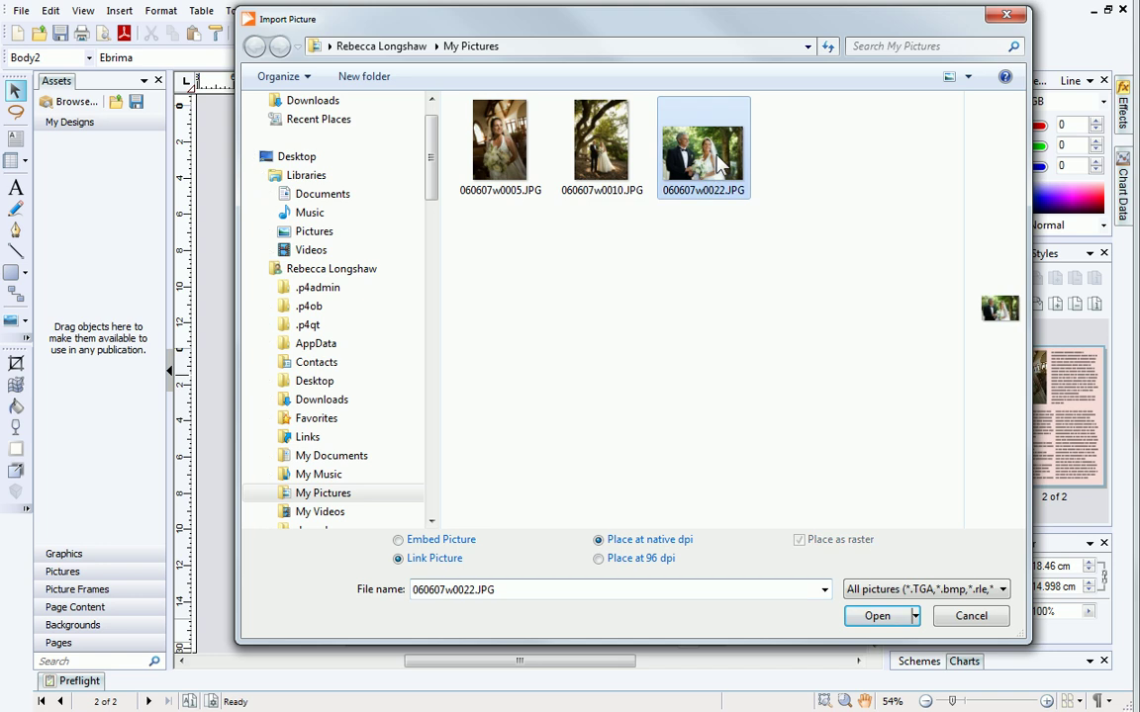
left_click(860, 620)
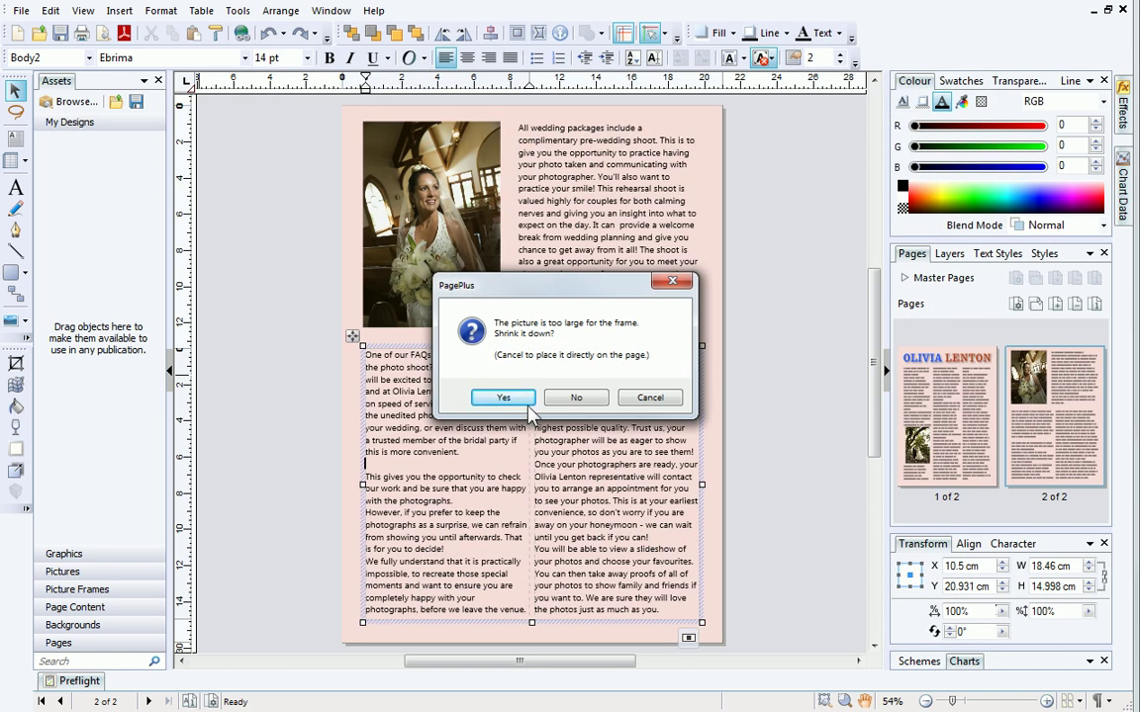
left_click(504, 398)
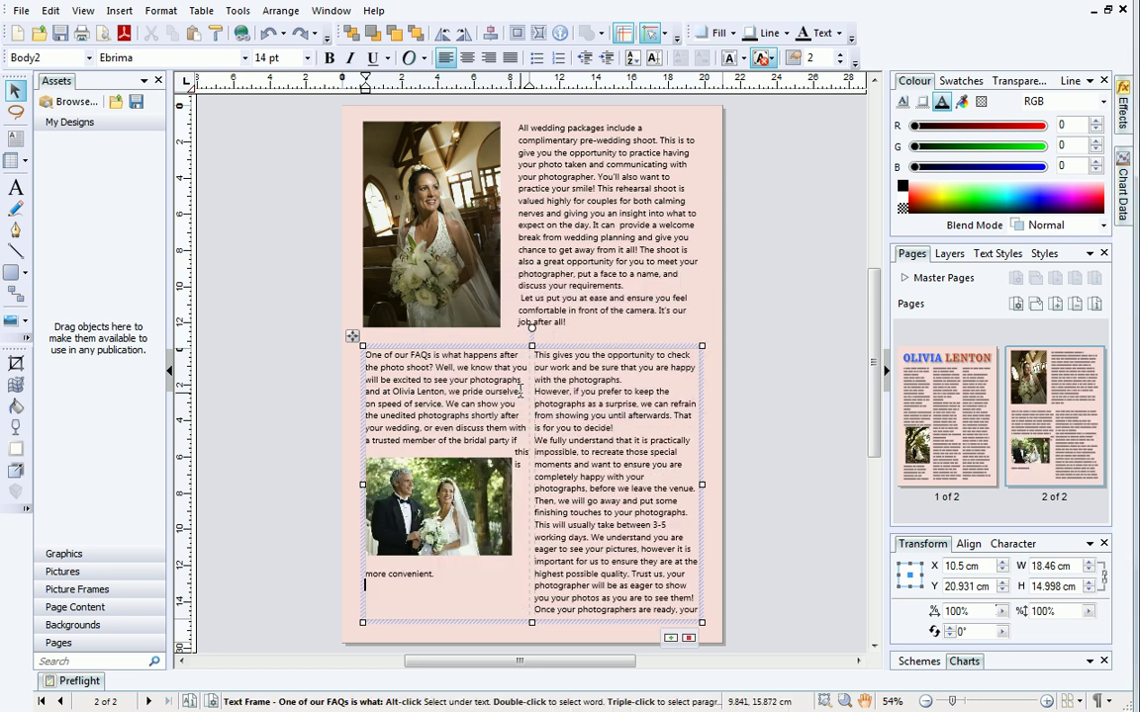
left_click(440, 505)
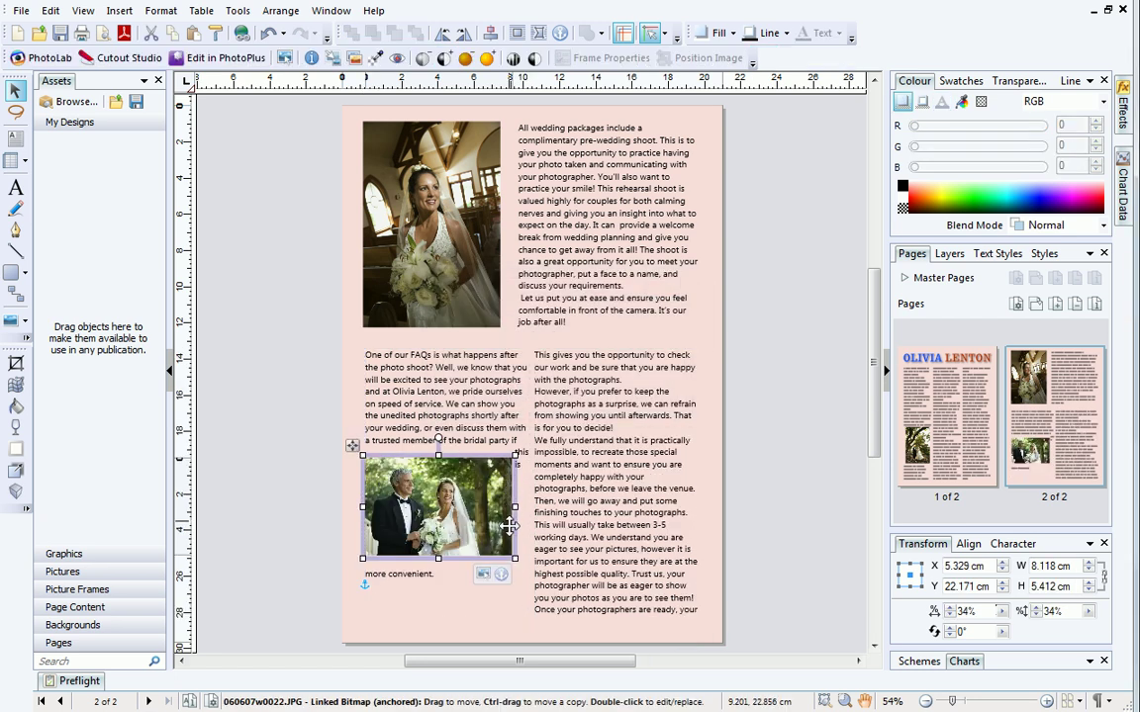
left_click_drag(512, 555, 503, 550)
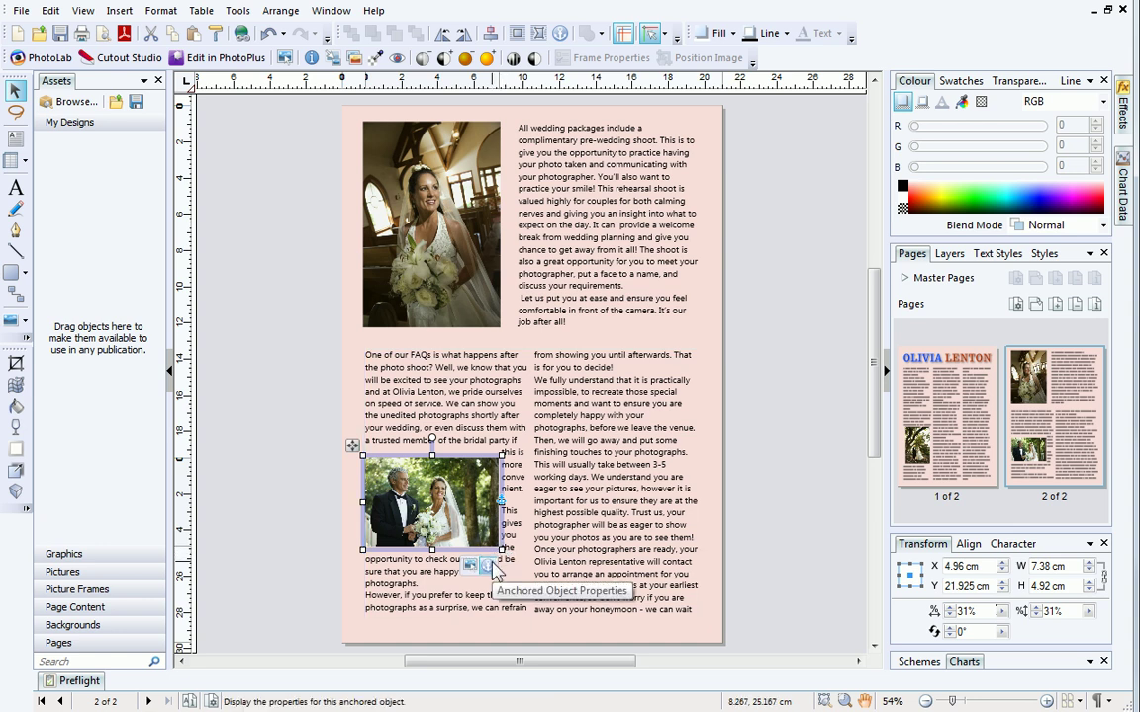
Anchor the couple photo centred horizontally and vertically relative to the frame, with Offset Y 0
left_click(488, 566)
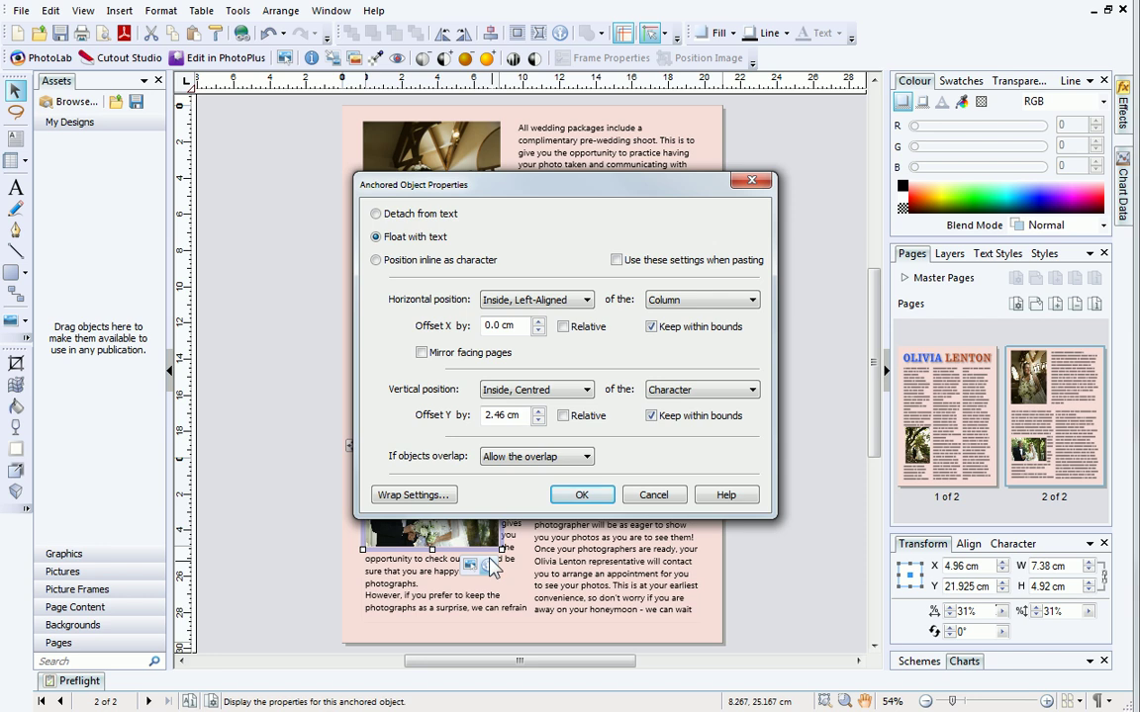
left_click(585, 301)
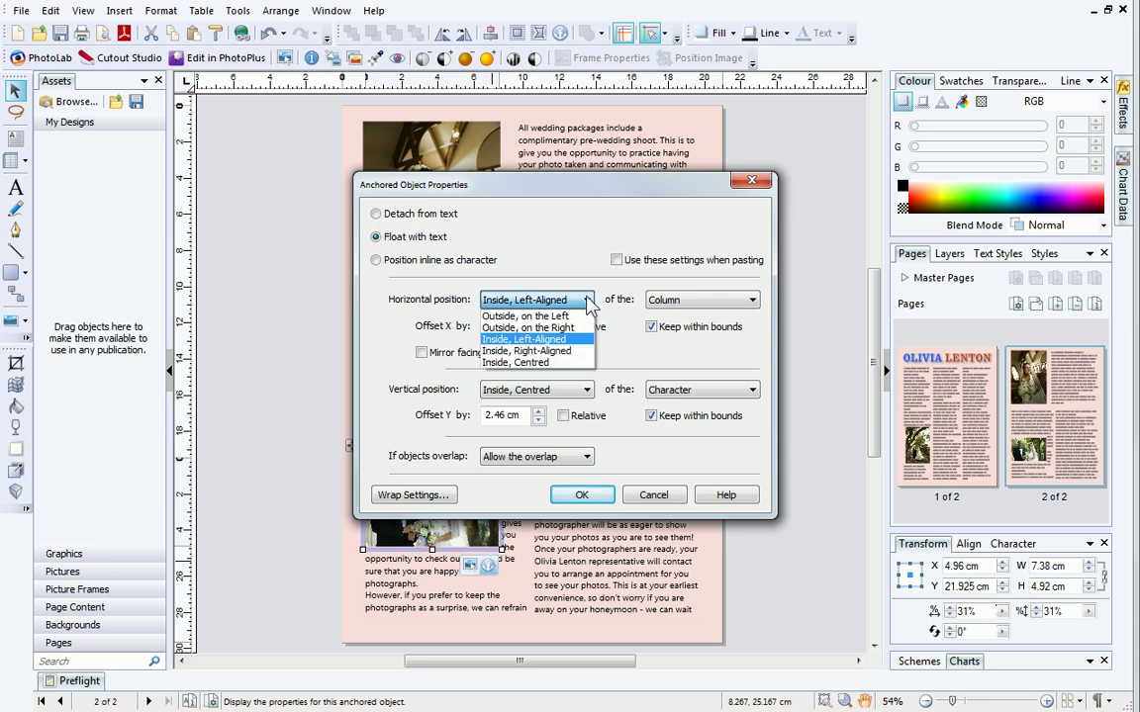
left_click(579, 363)
left_click(698, 300)
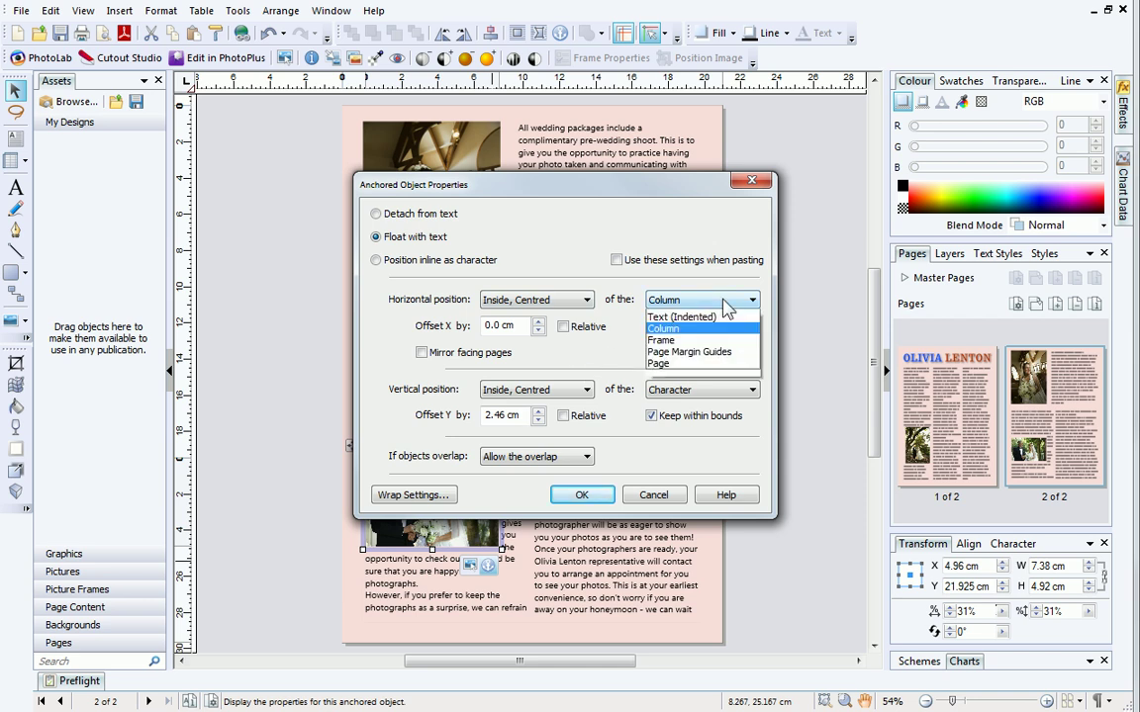
left_click(698, 348)
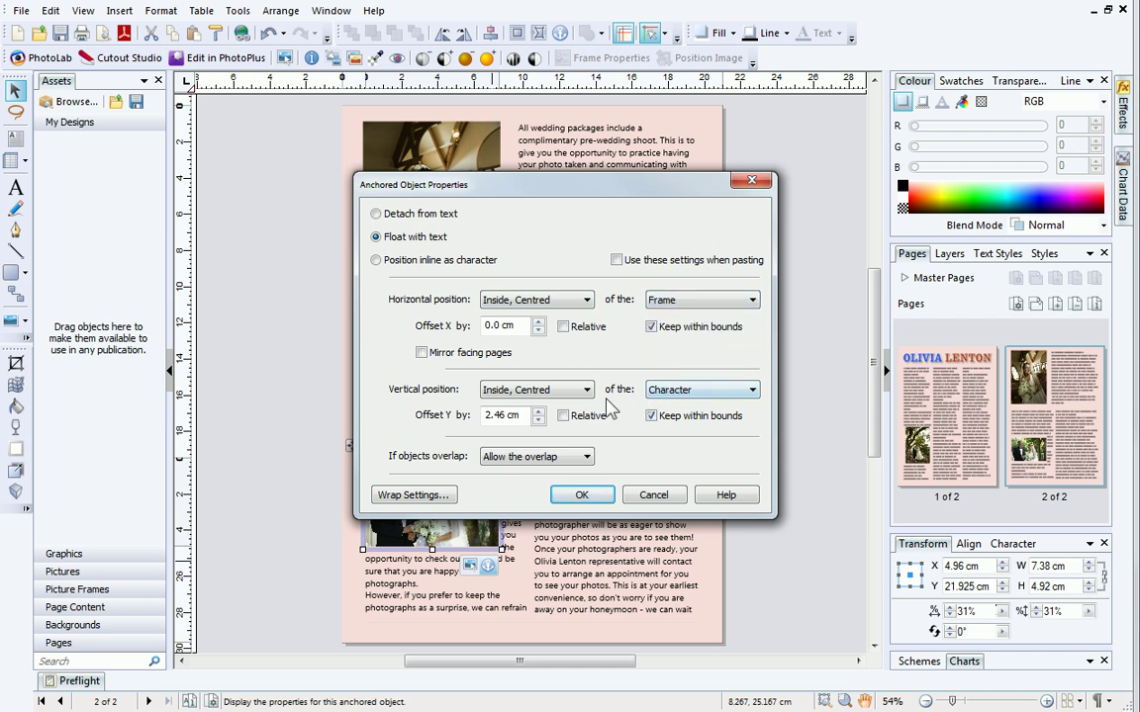
left_click(718, 390)
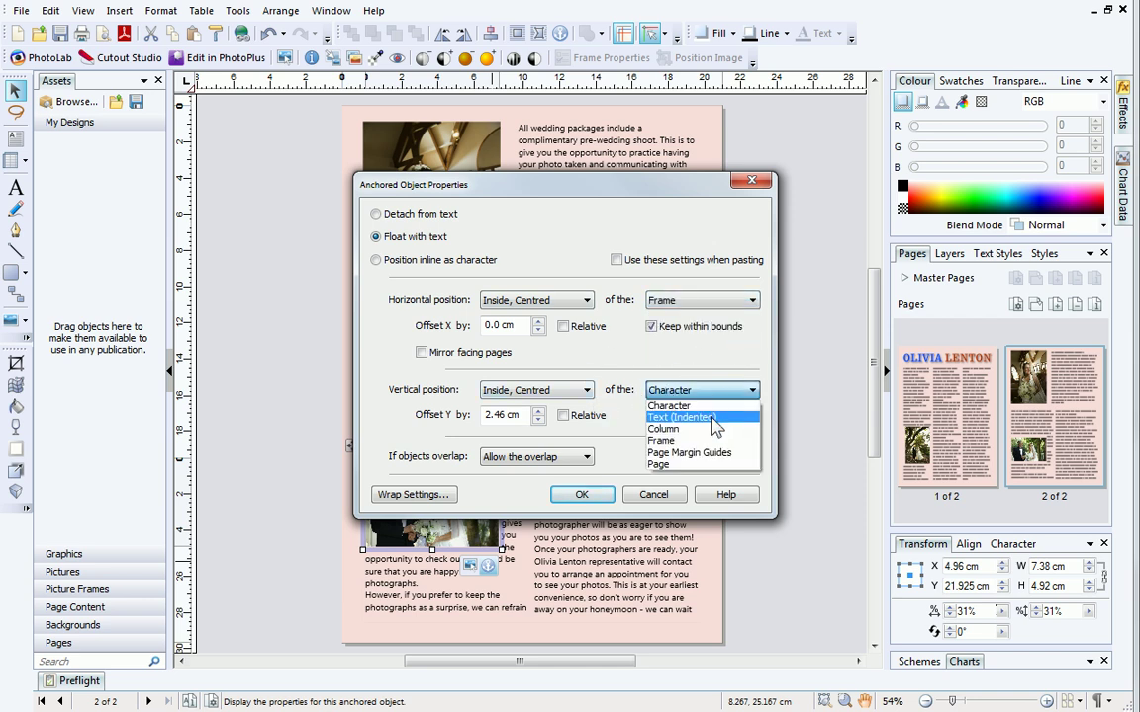
left_click(692, 438)
left_click_drag(518, 415, 458, 416)
type("0")
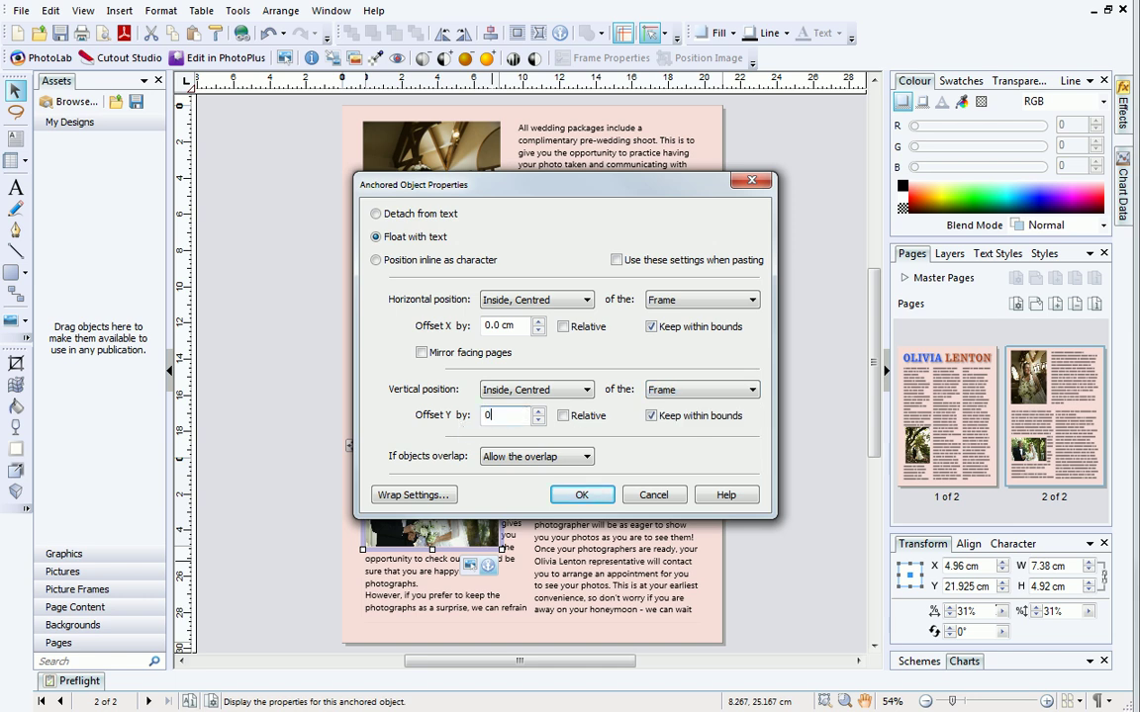
left_click(569, 497)
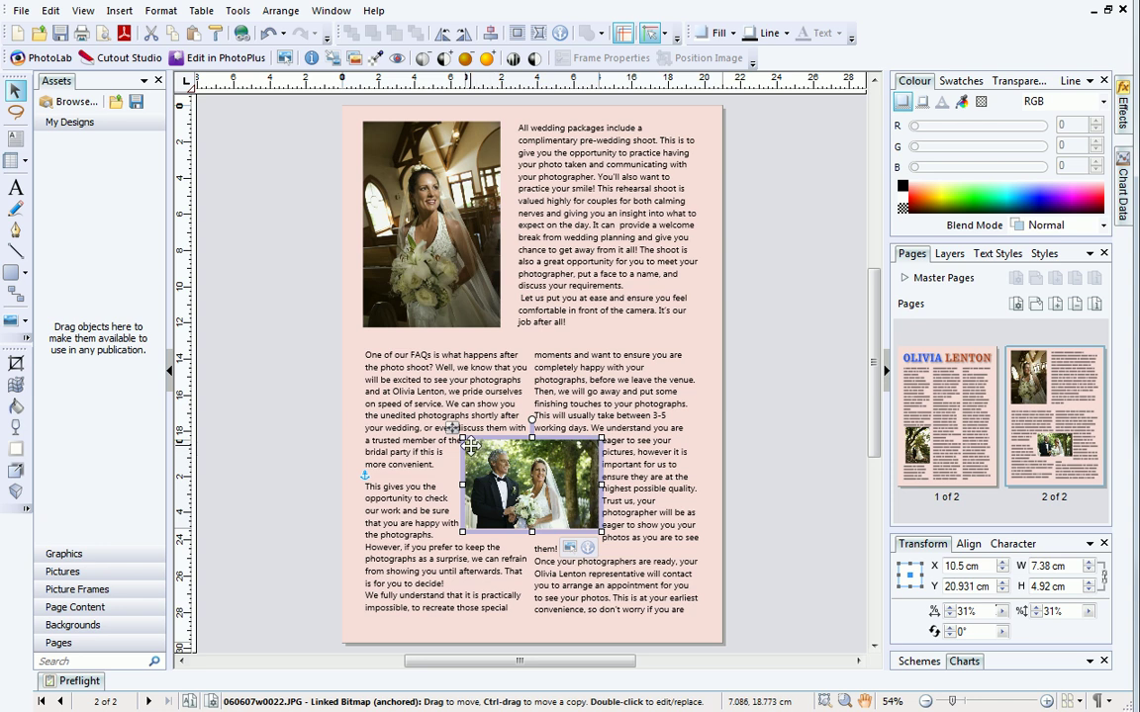
Enlarge the couple photo to about 10.43 × 6.95 cm so it spans both columns
left_click_drag(471, 445, 497, 471)
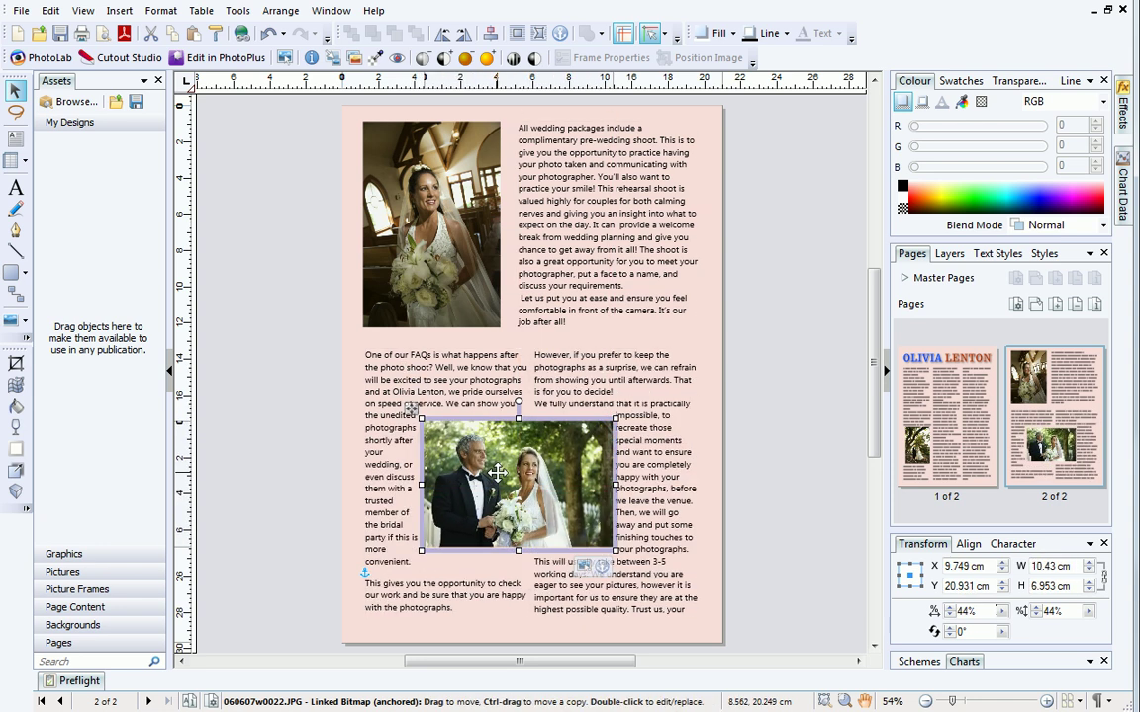
Give the couple photo Square text wrap with 0.3 cm on the left, top, right and bottom
left_click(601, 568)
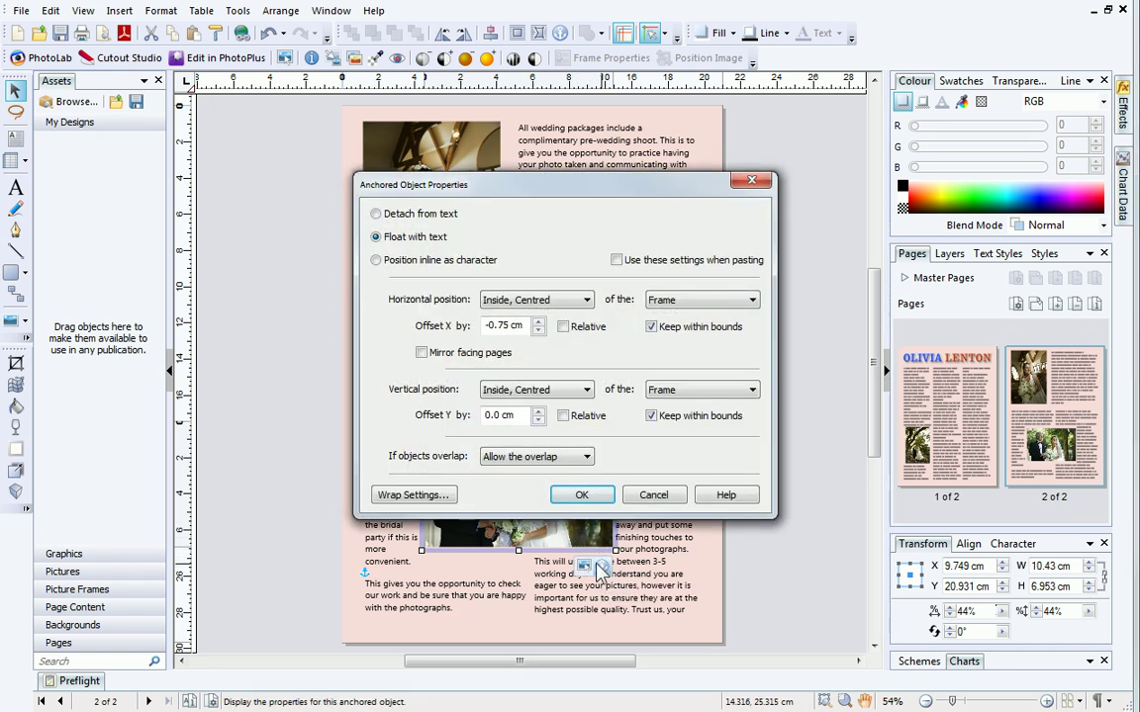
left_click(432, 495)
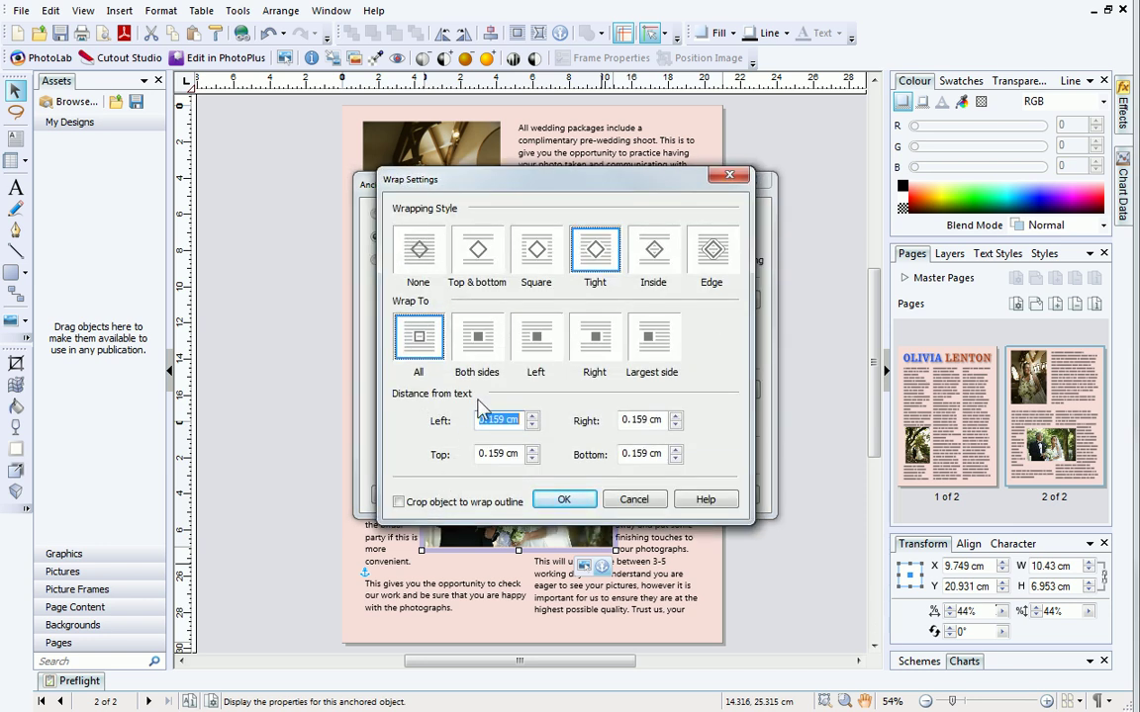
left_click(537, 255)
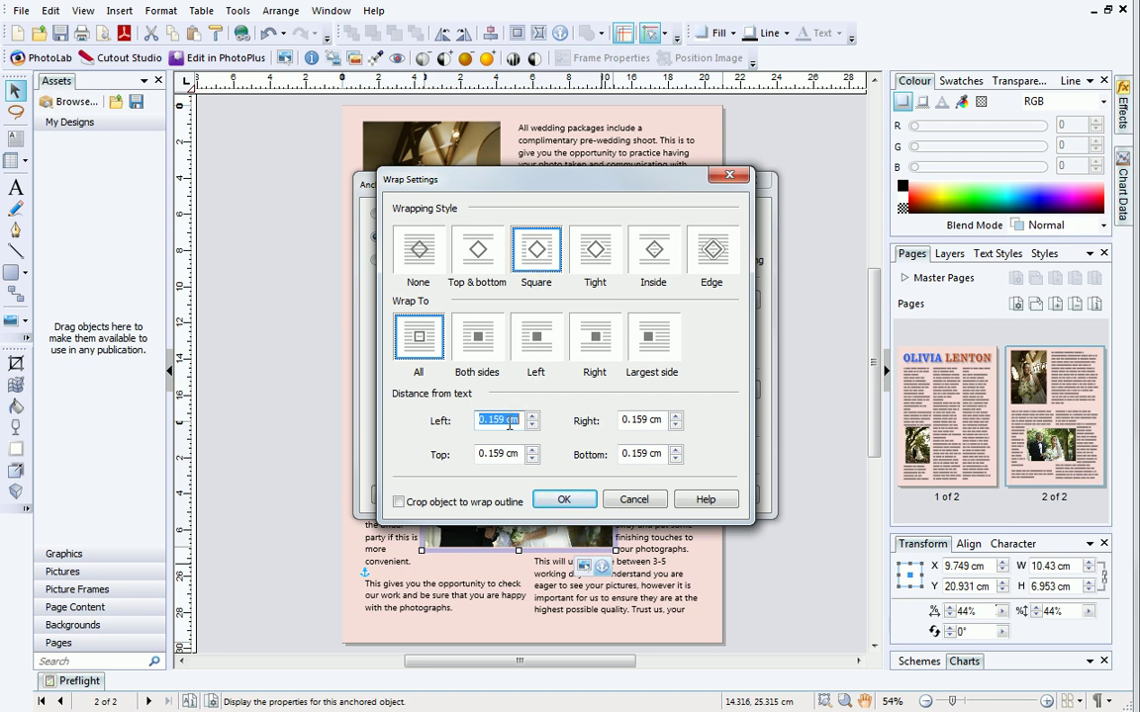
type("0.3")
left_click(475, 452)
type("0.3")
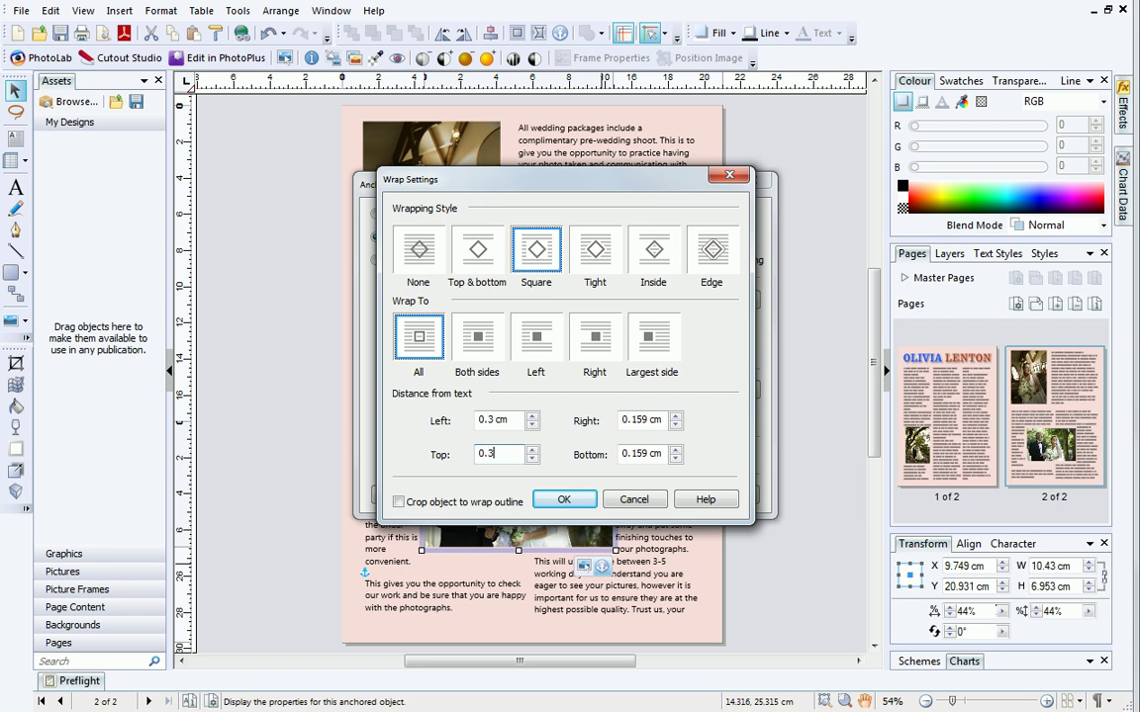
left_click(609, 420)
type("0.3")
left_click(599, 454)
type("0.3")
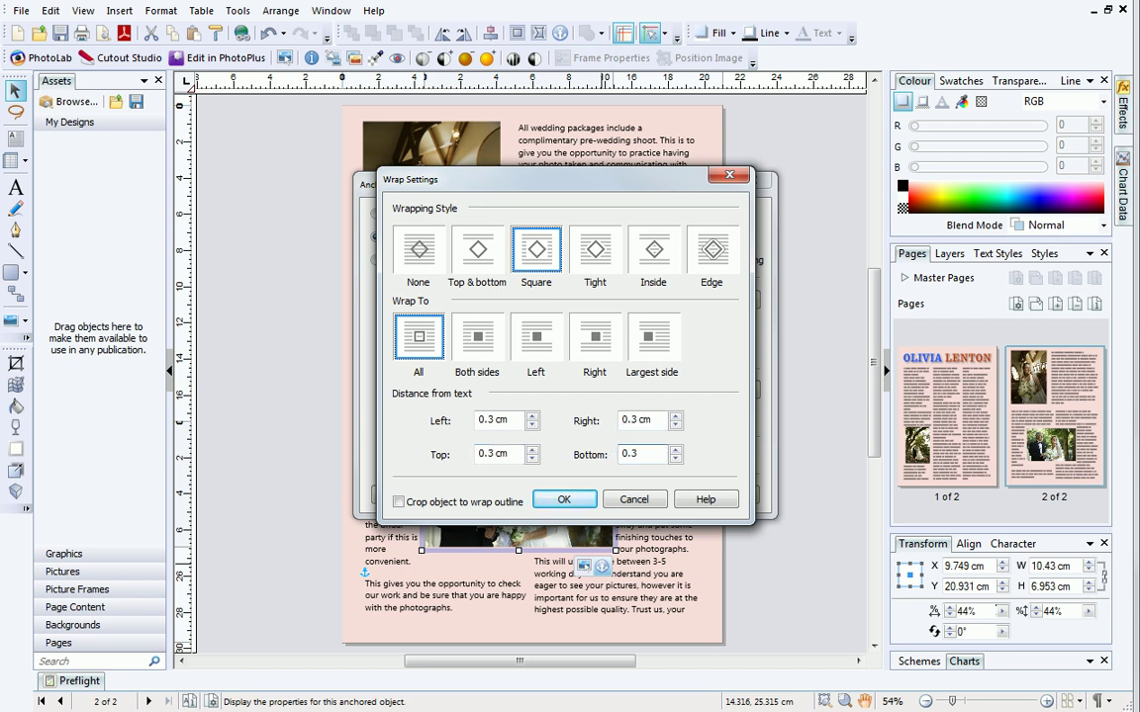
left_click(563, 499)
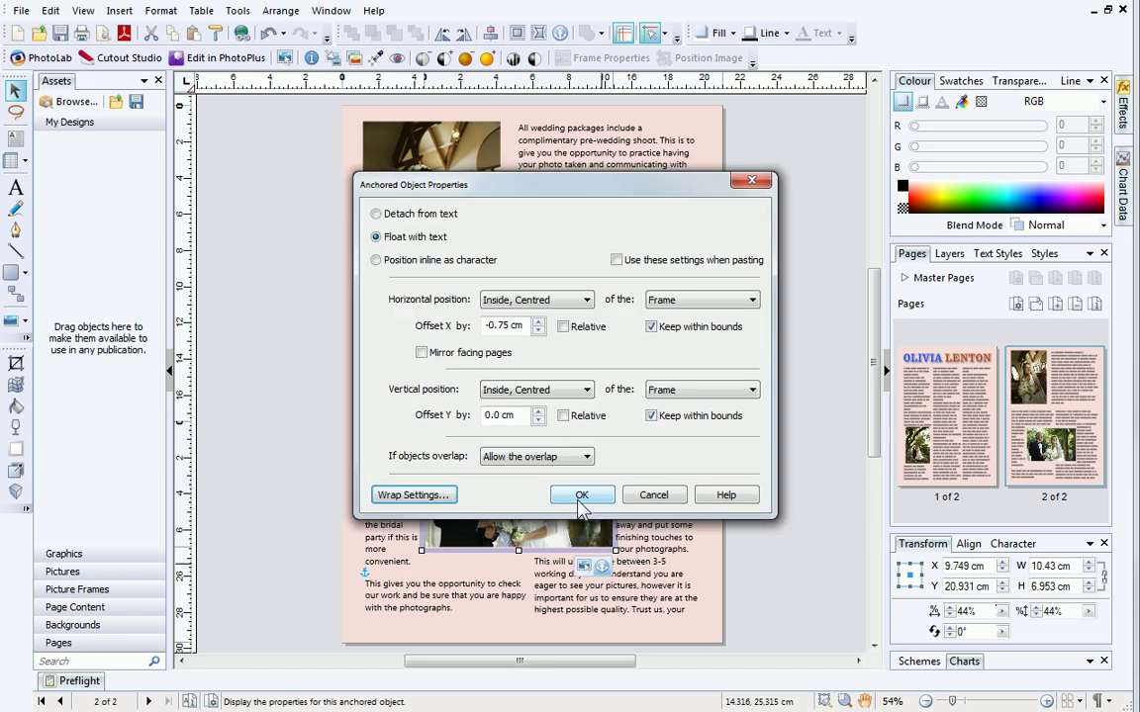
Apply the photo's square-wrap anchoring, then test the text flow with blank lines above the FAQ text and remove them
left_click(582, 495)
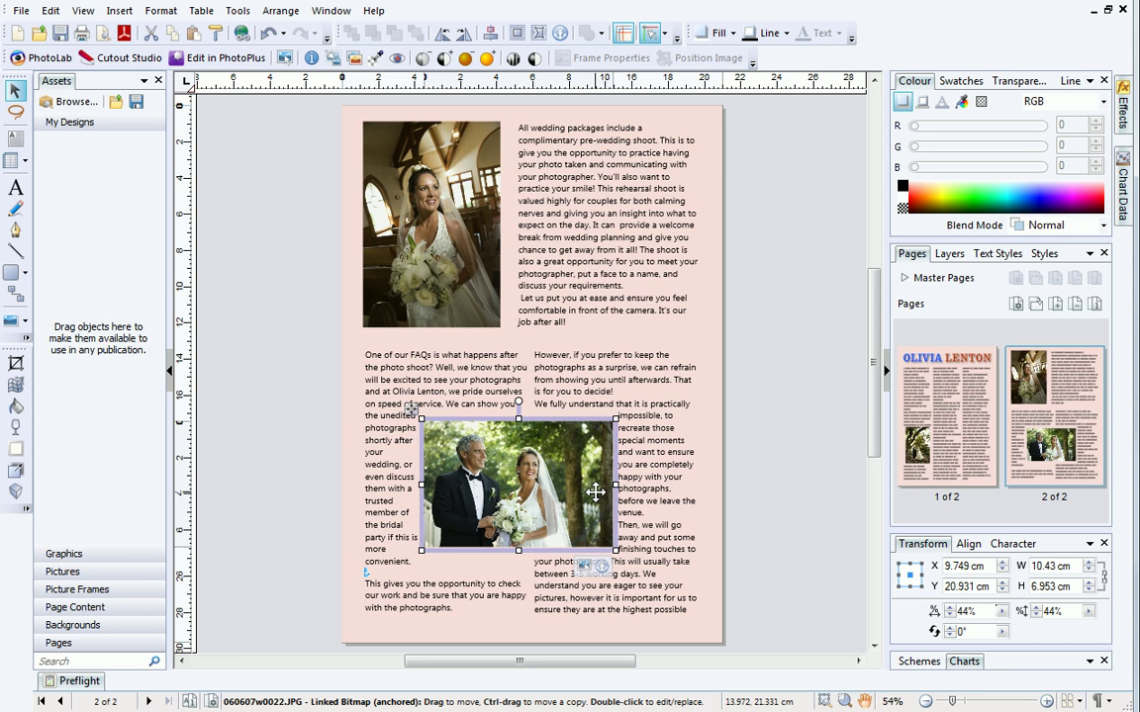
left_click(367, 354)
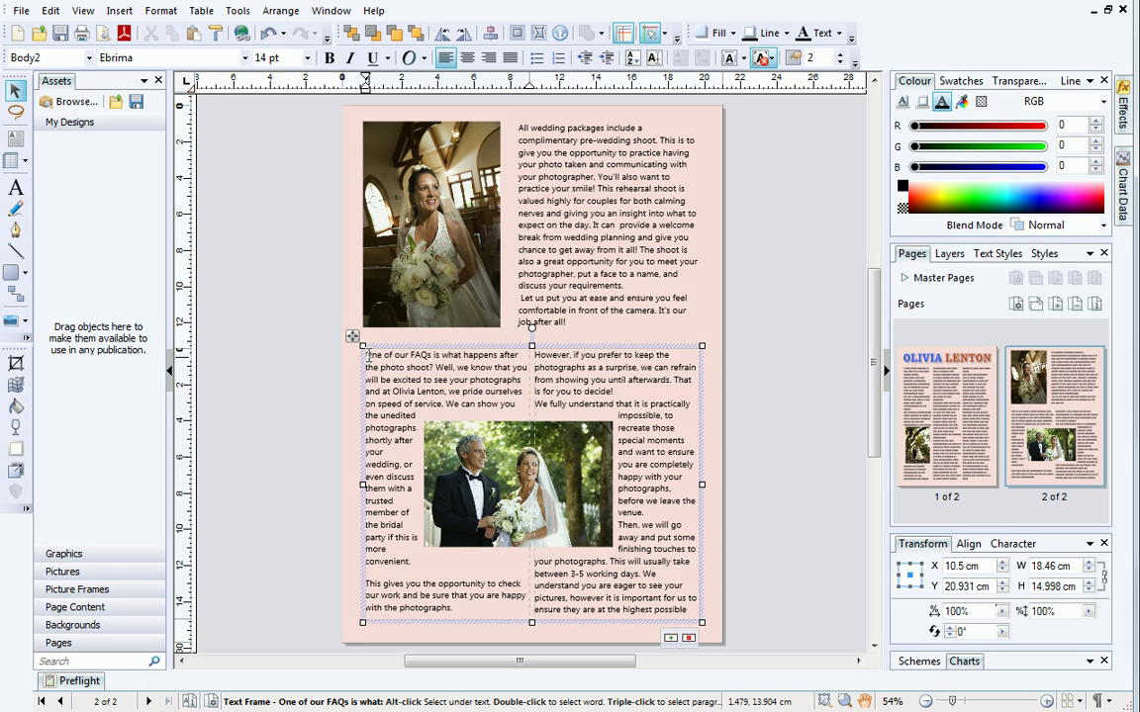
key("Return")
key("Return")
key("Return")
key("Return")
key("Return")
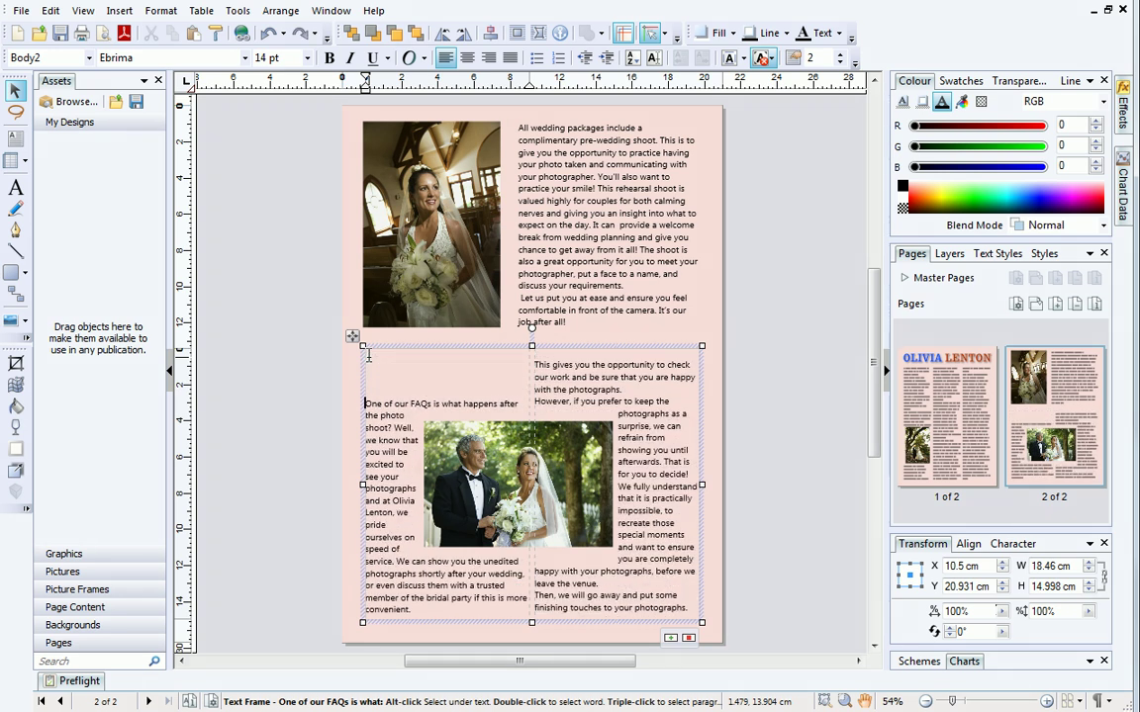
key("Return")
key("Return")
key("Return")
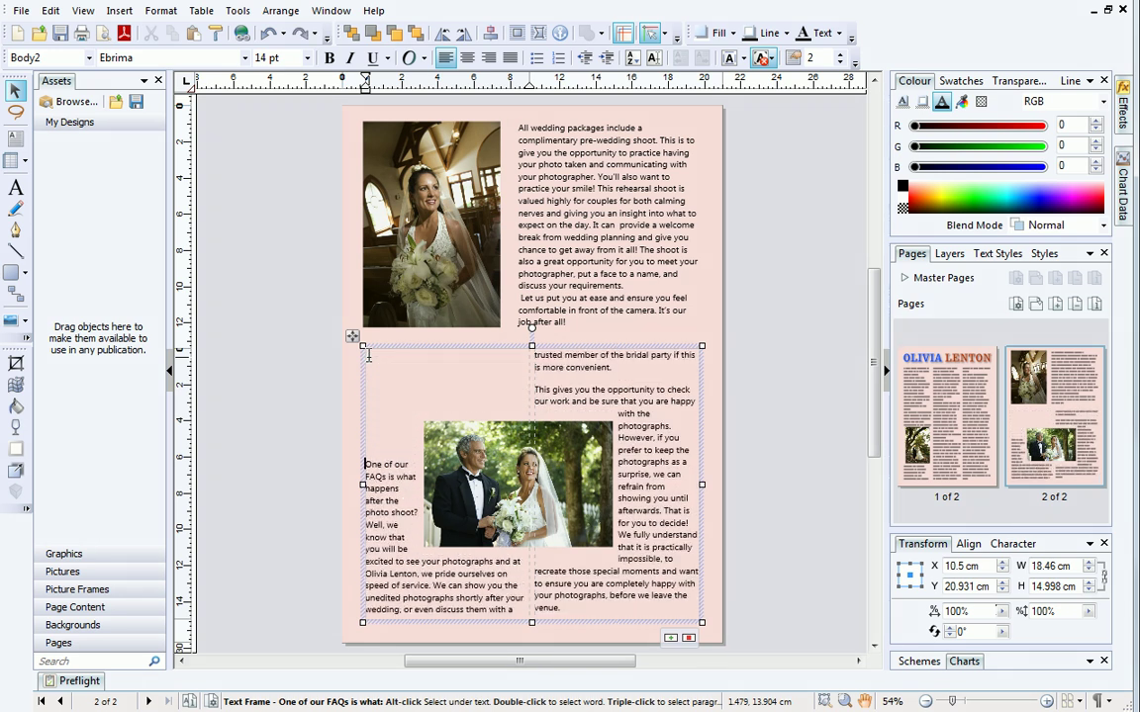
key("BackSpace")
key("BackSpace")
key("BackSpace")
key("BackSpace")
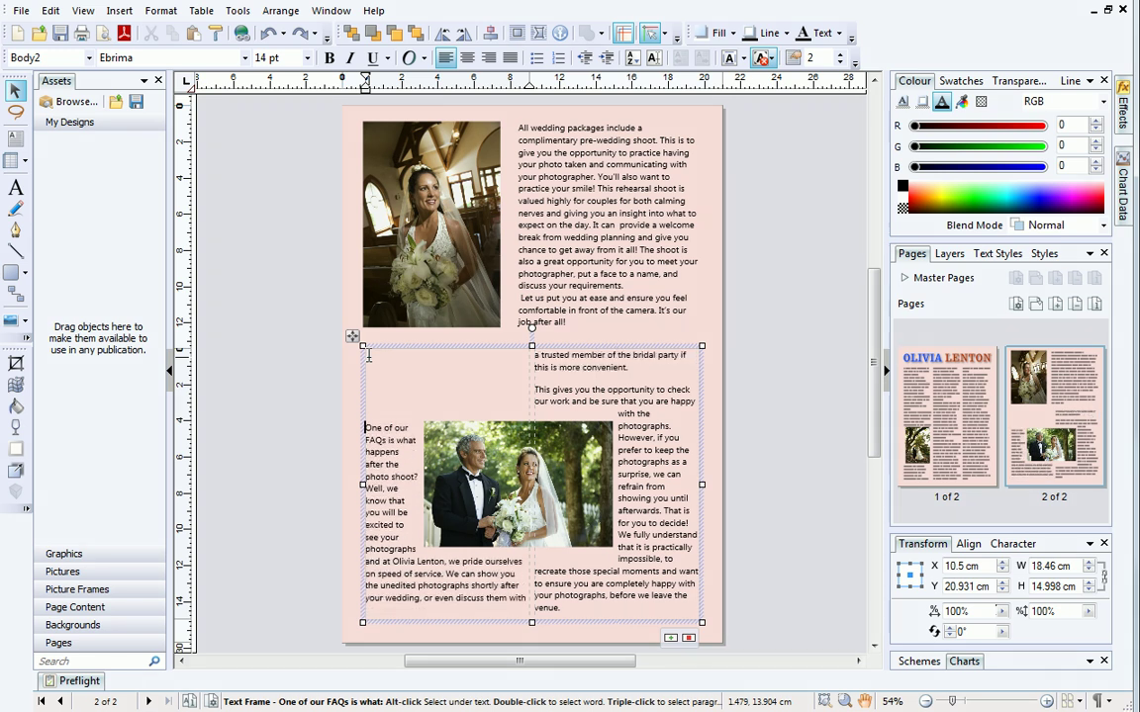
key("BackSpace")
key("BackSpace")
key("BackSpace")
key("BackSpace")
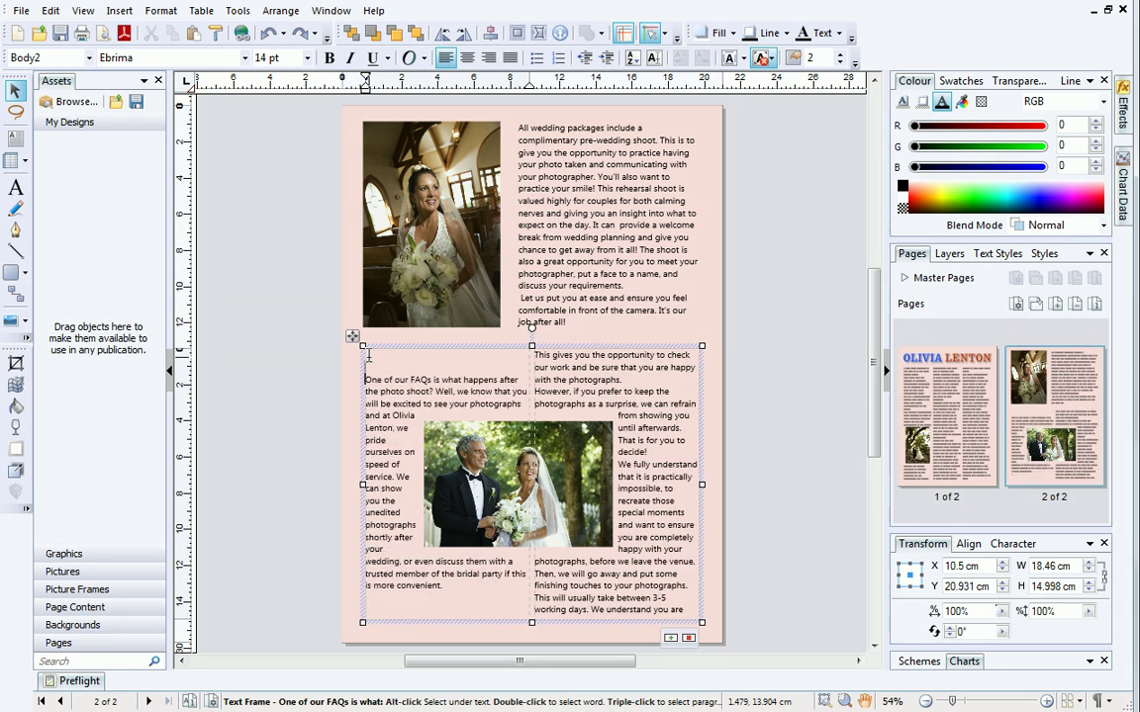
key("BackSpace")
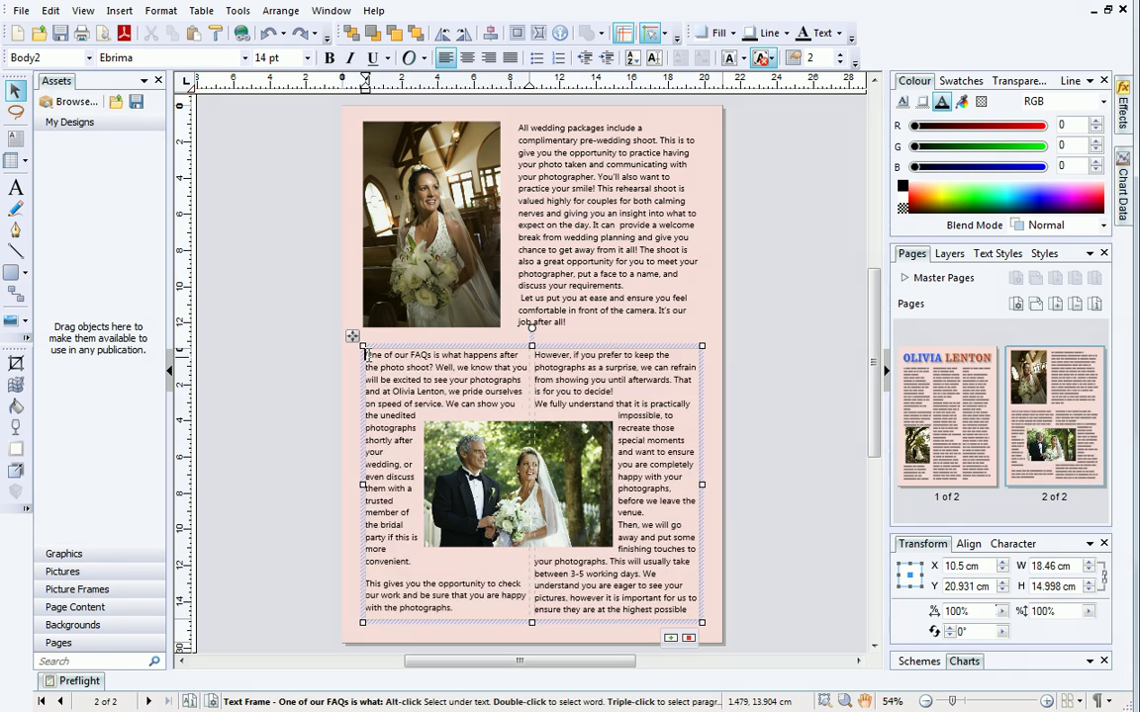
Deselect the text frame by clicking an empty area of the page
left_click(792, 531)
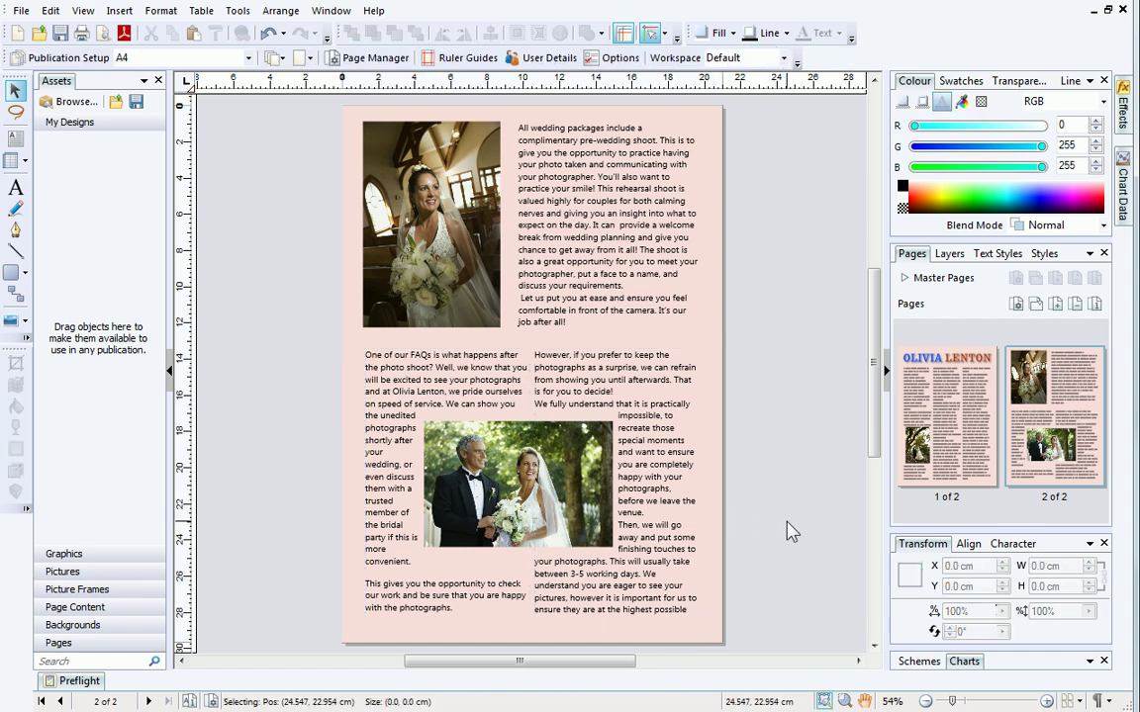